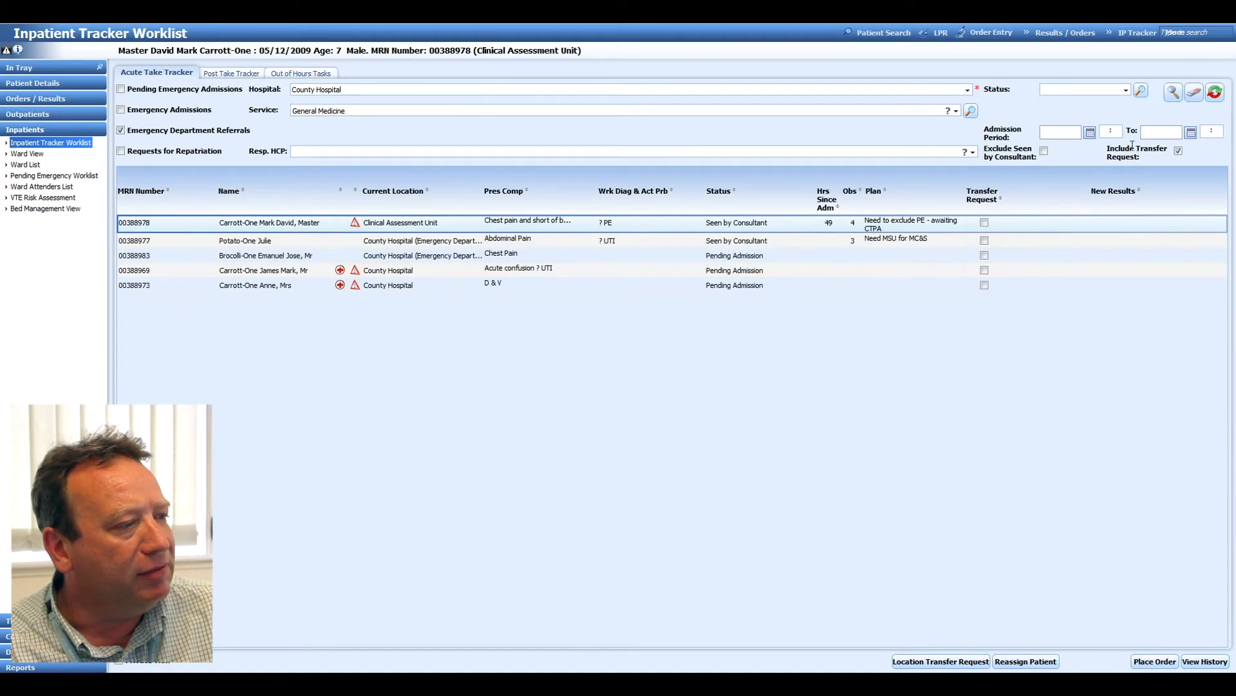
# Search the acute take worklist for Emergency Department Referrals and clear the General Medicine service filter.
pyautogui.click(1176, 95)
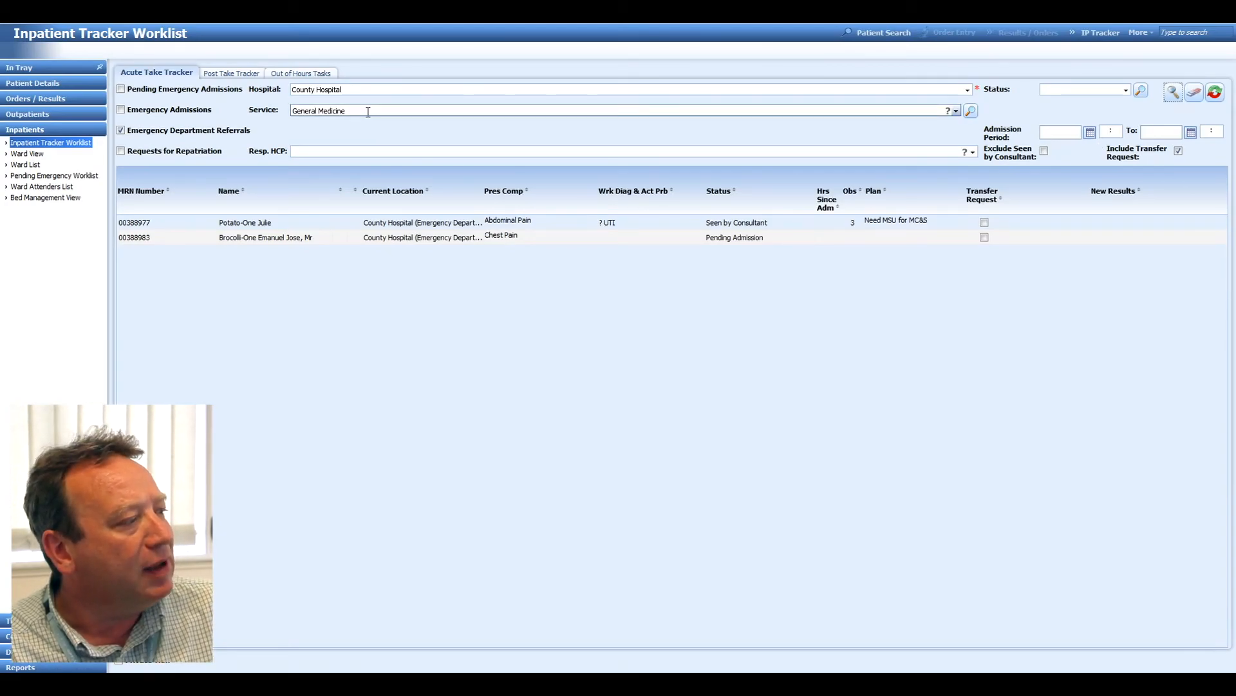
pyautogui.moveTo(367, 111); pyautogui.dragTo(293, 106)
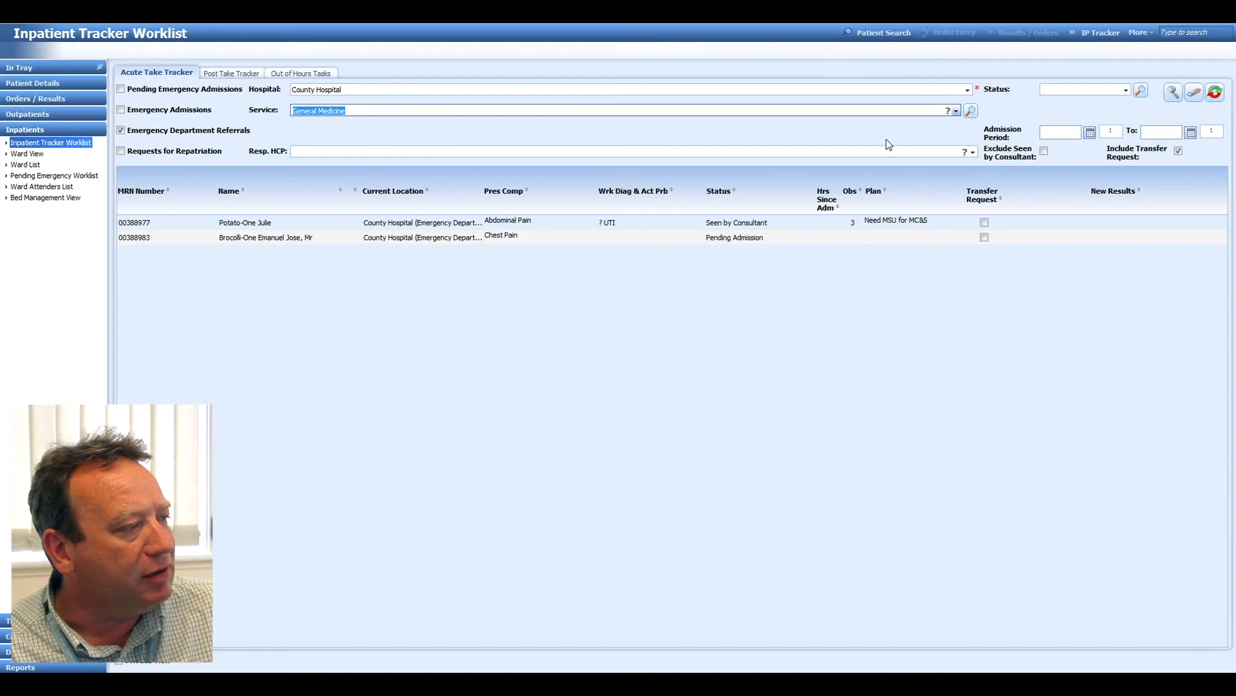
pyautogui.press('BackSpace')
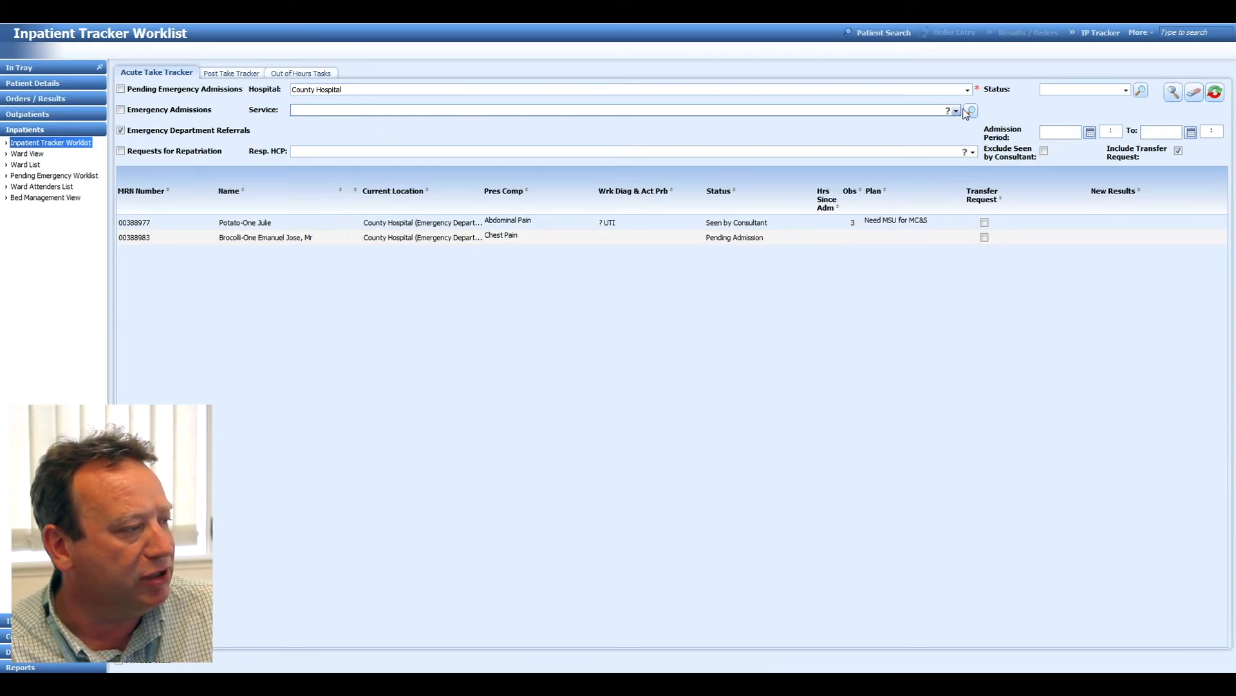
# Search the service selection for "obst" and add Obstetrics to the selected services.
pyautogui.click(970, 112)
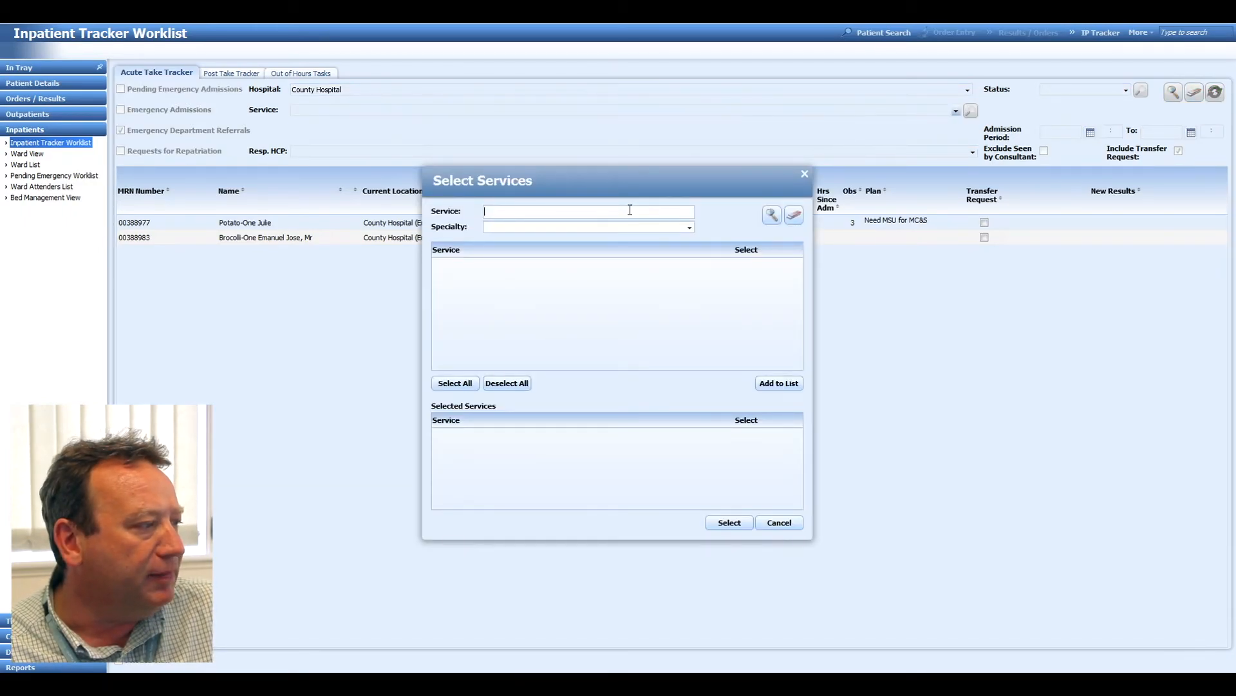
pyautogui.write('obst')
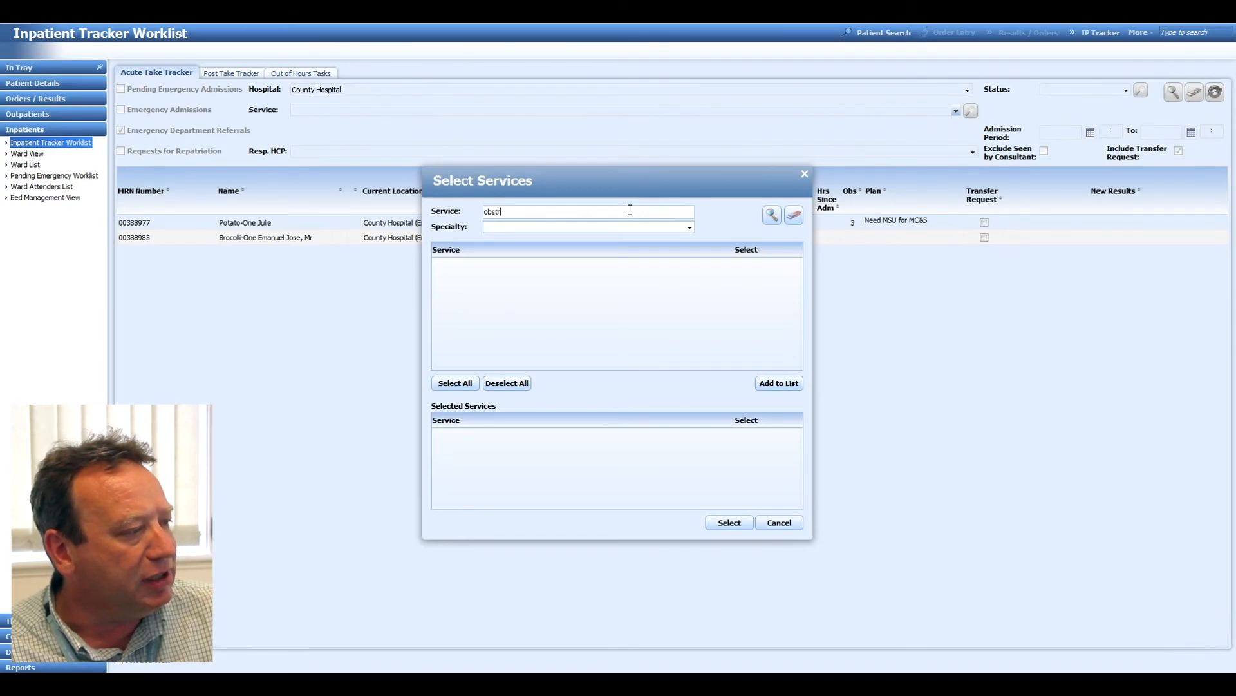
pyautogui.press('Return')
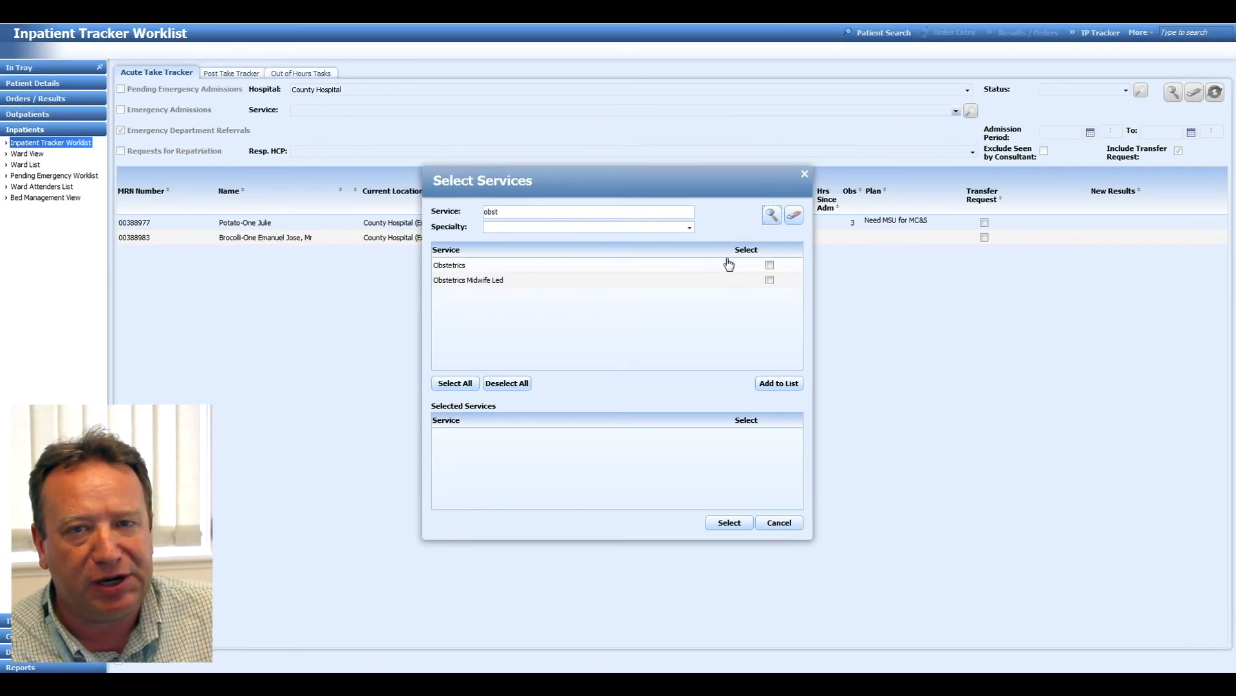
pyautogui.click(770, 266)
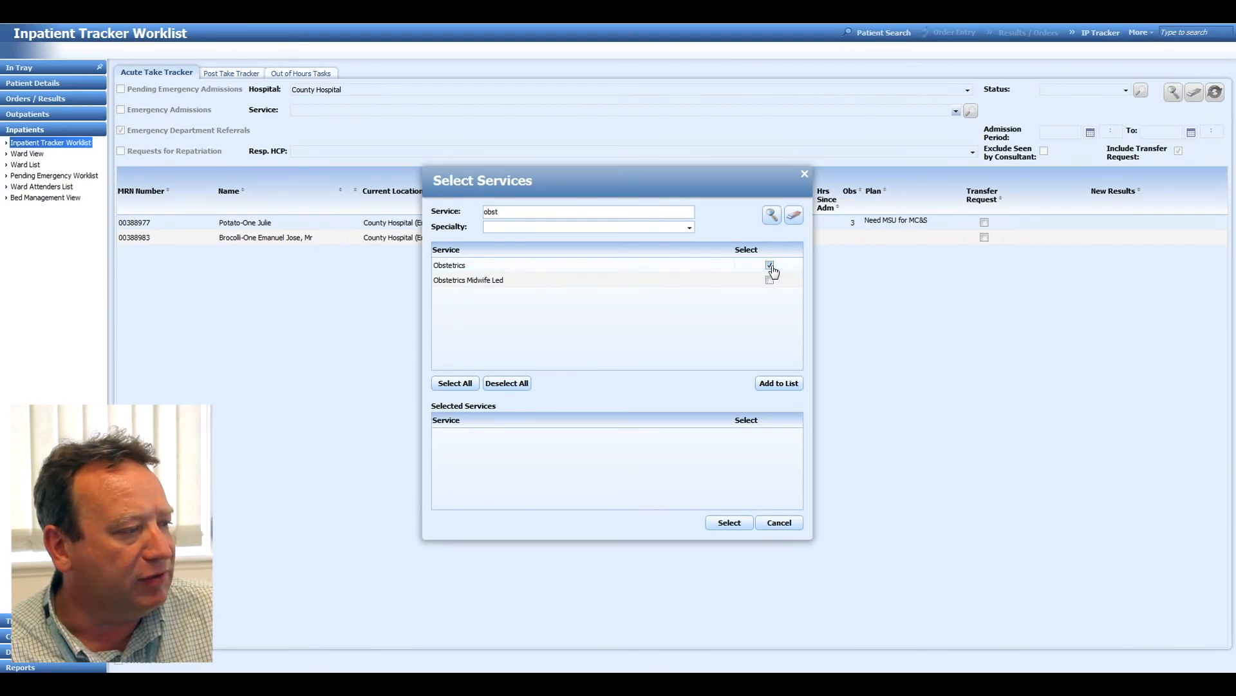
pyautogui.click(780, 383)
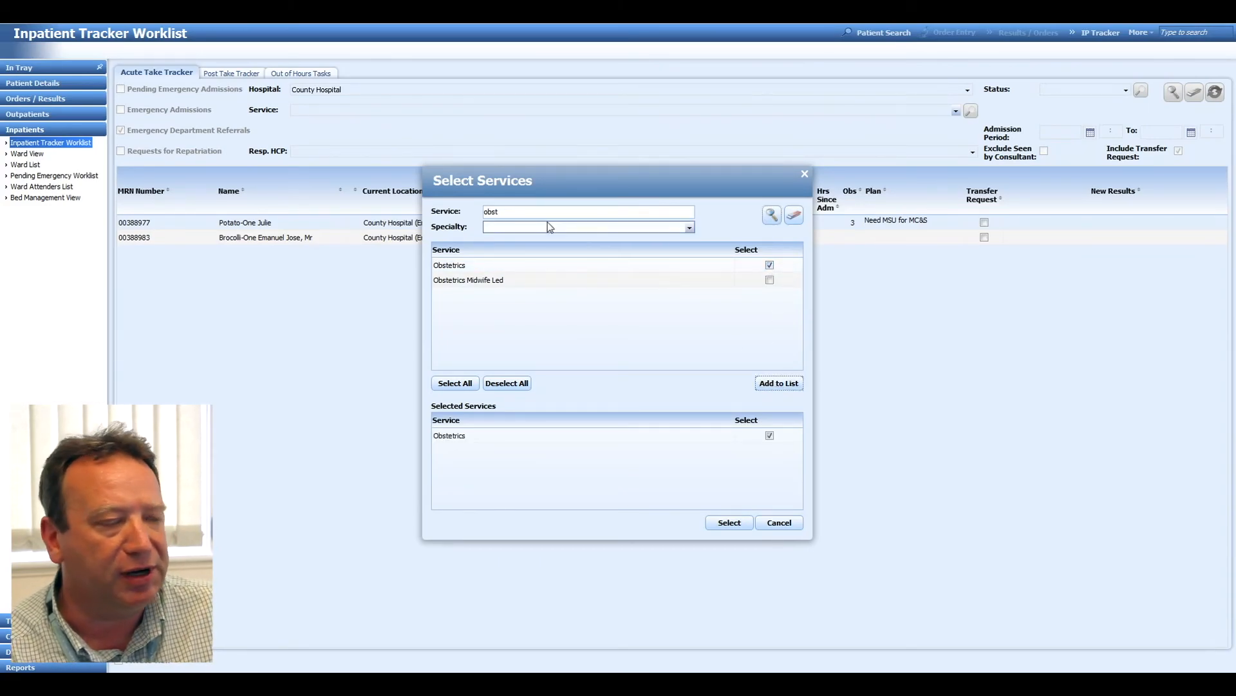
# Search the services for "gynae", add Gynaecology to the selected services, and apply the selection to the worklist filter.
pyautogui.click(529, 217)
pyautogui.moveTo(529, 217); pyautogui.dragTo(478, 218)
pyautogui.write('gynae')
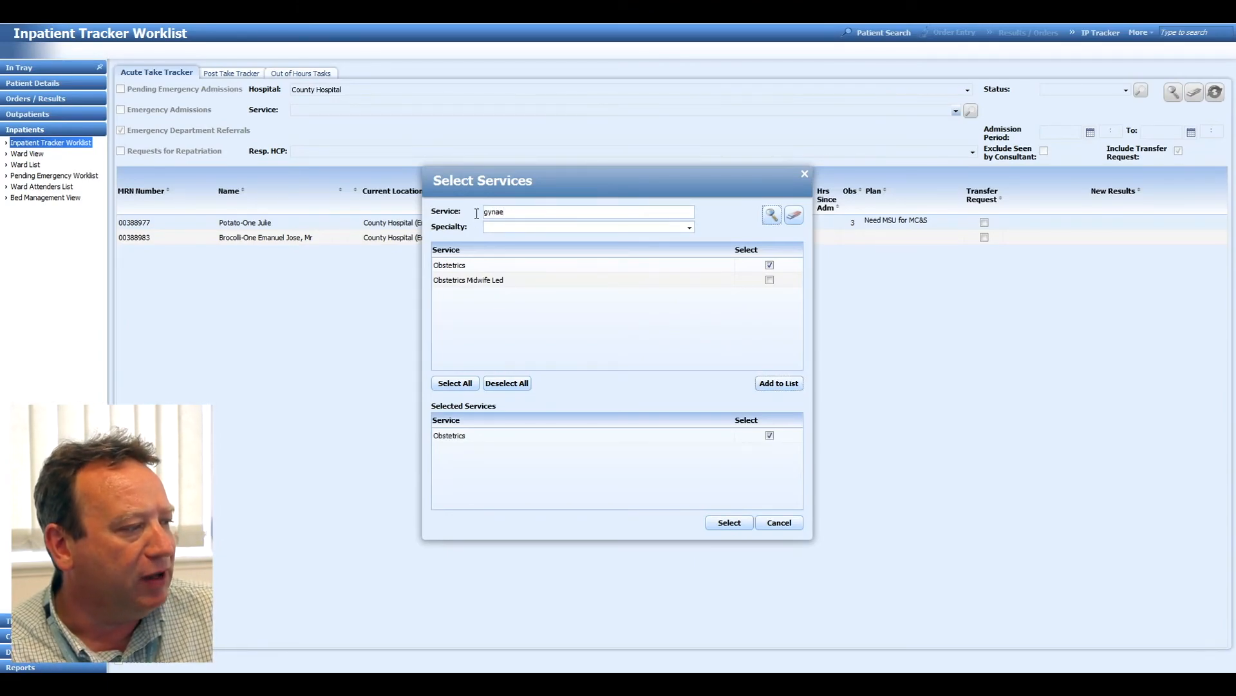
pyautogui.press('Return')
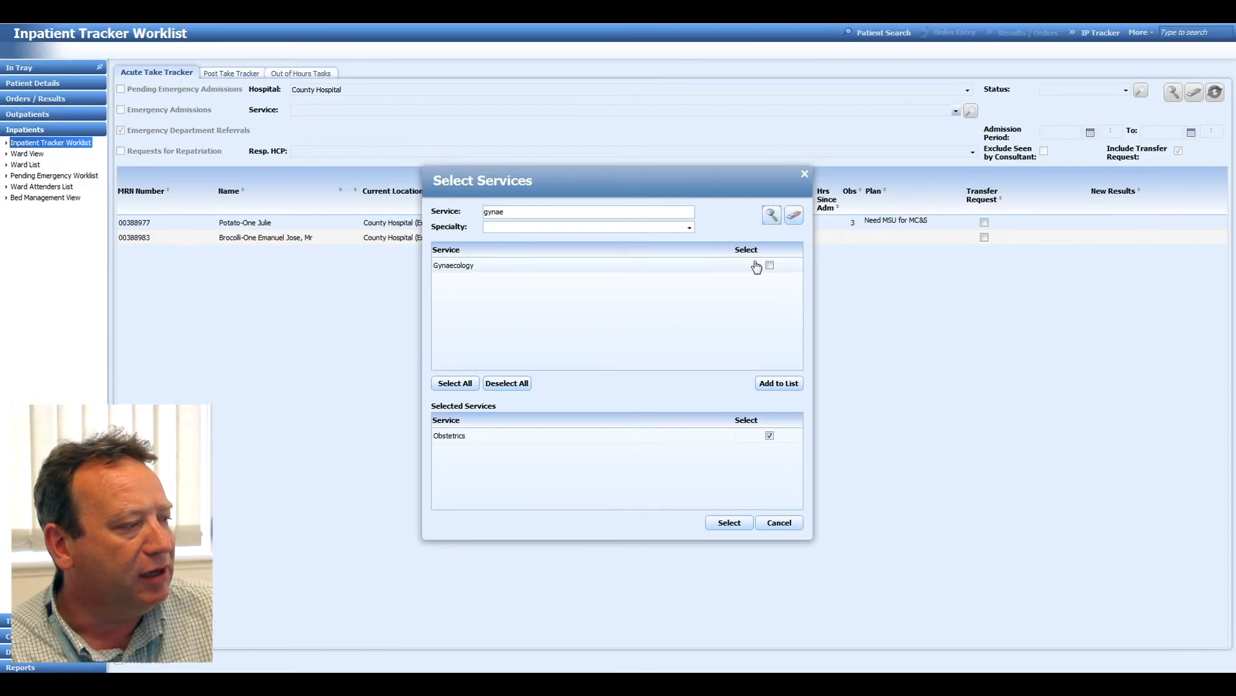
pyautogui.click(777, 384)
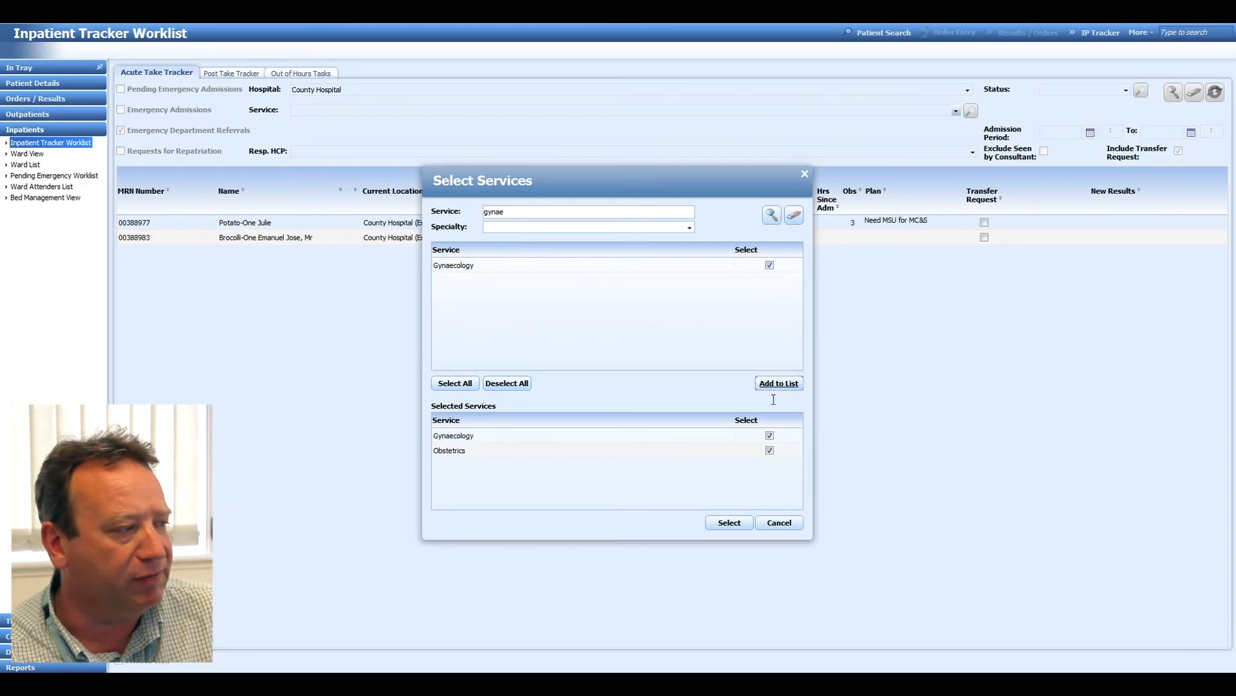
pyautogui.click(729, 523)
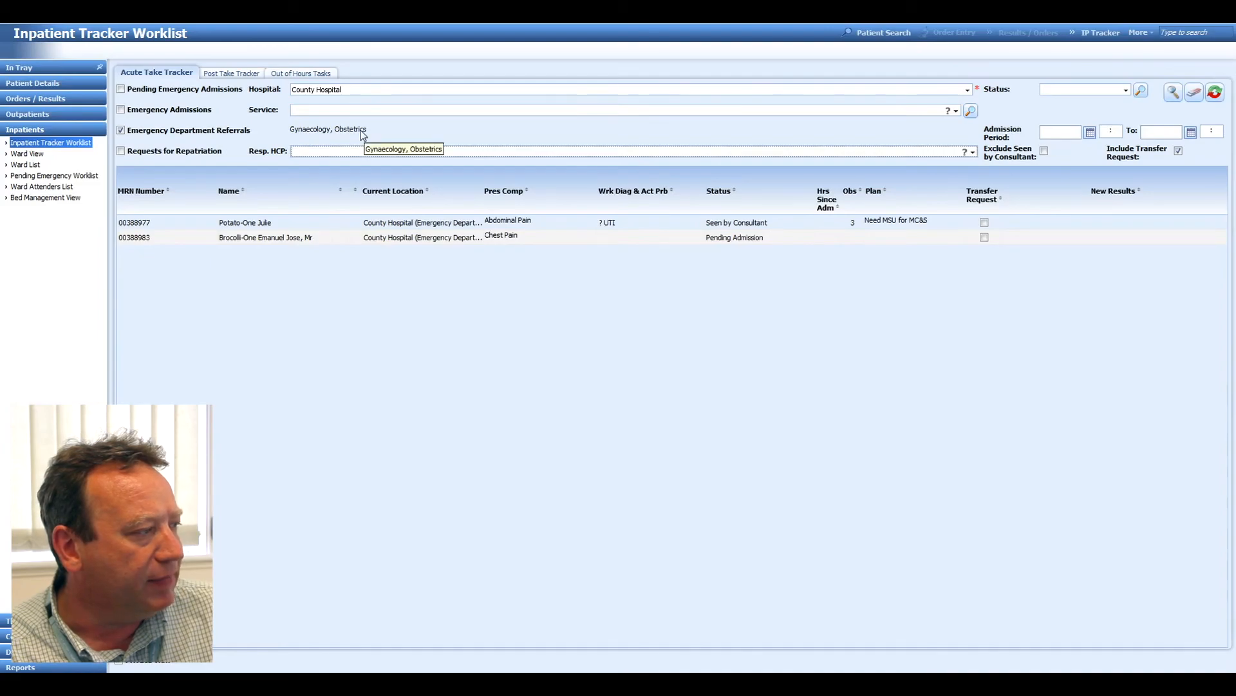
# Set the responsible HCP filter by looking up the consultant's surname.
pyautogui.click(361, 152)
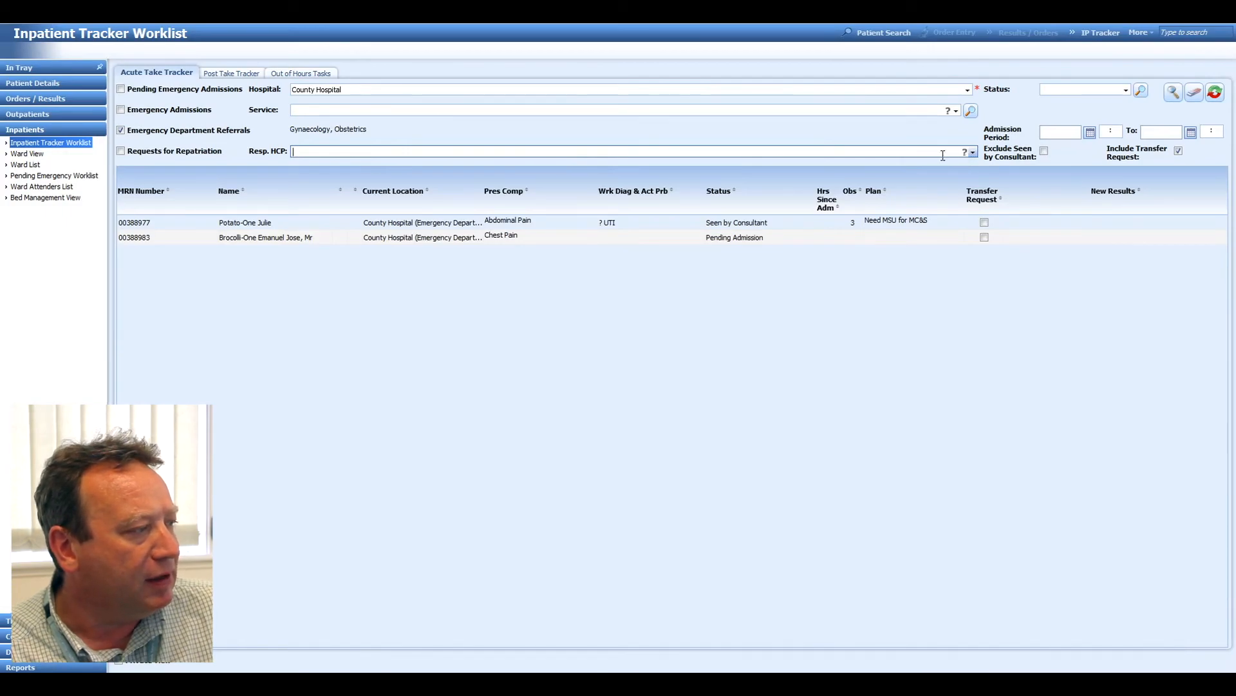
pyautogui.write('Burd')
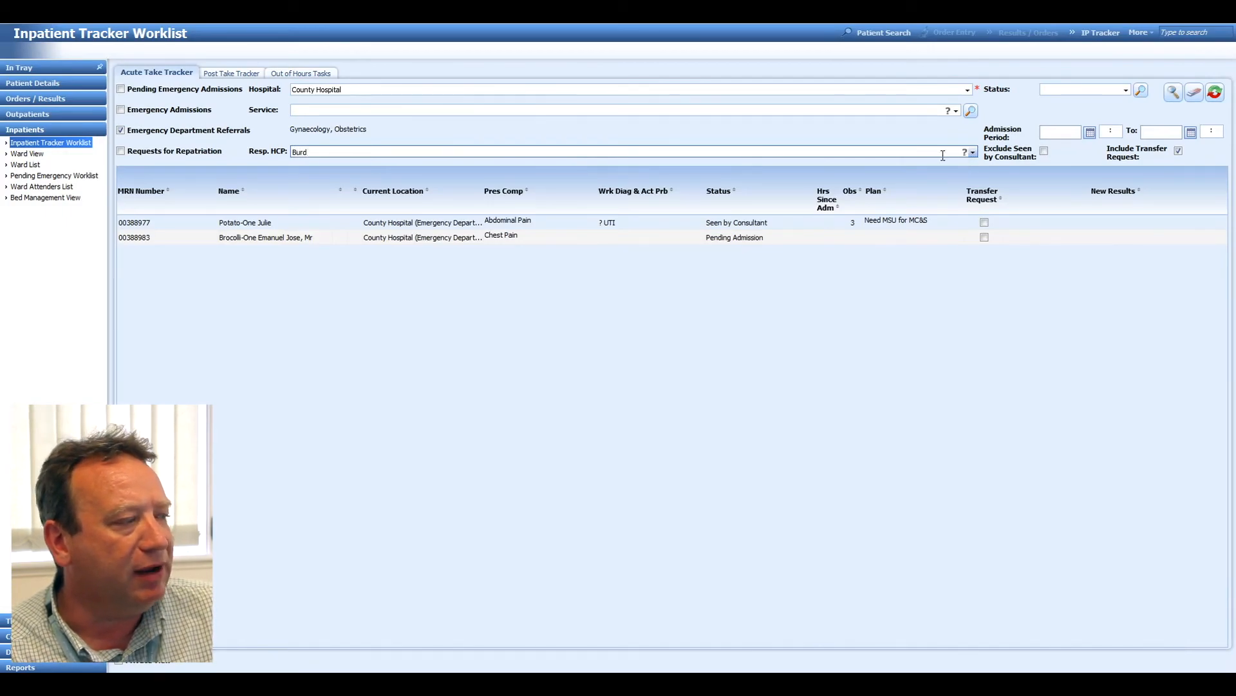
pyautogui.press('Return')
pyautogui.click(413, 148)
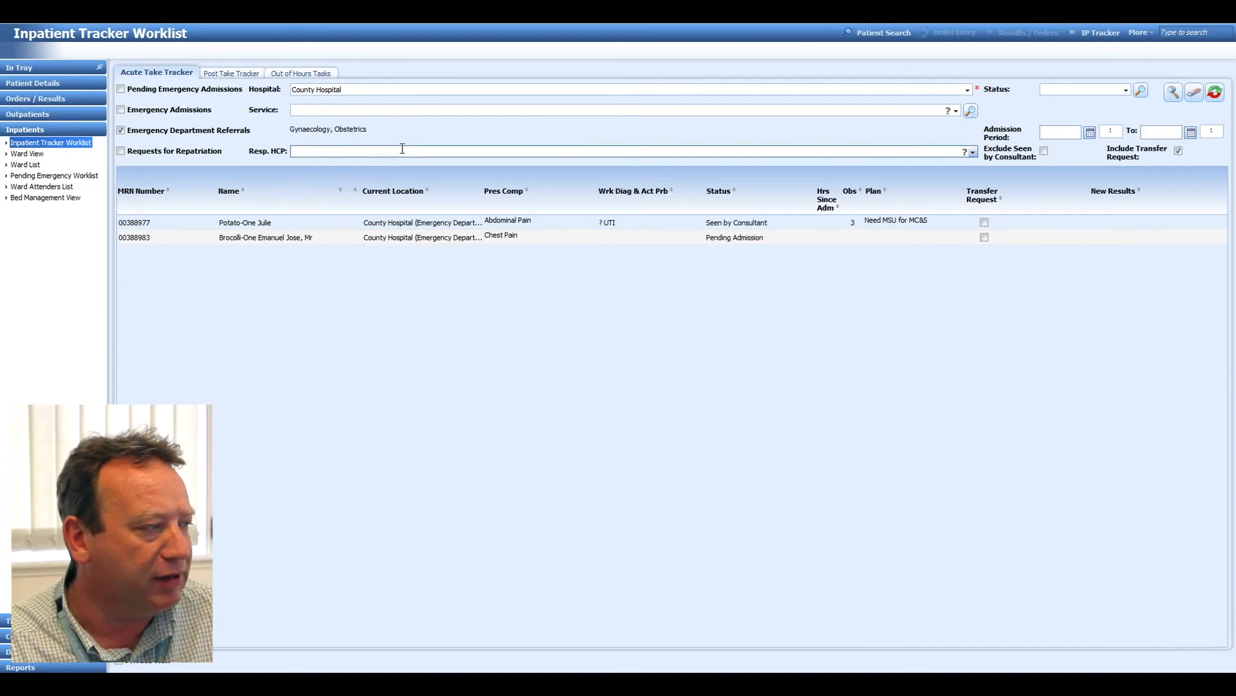
pyautogui.write('cohn')
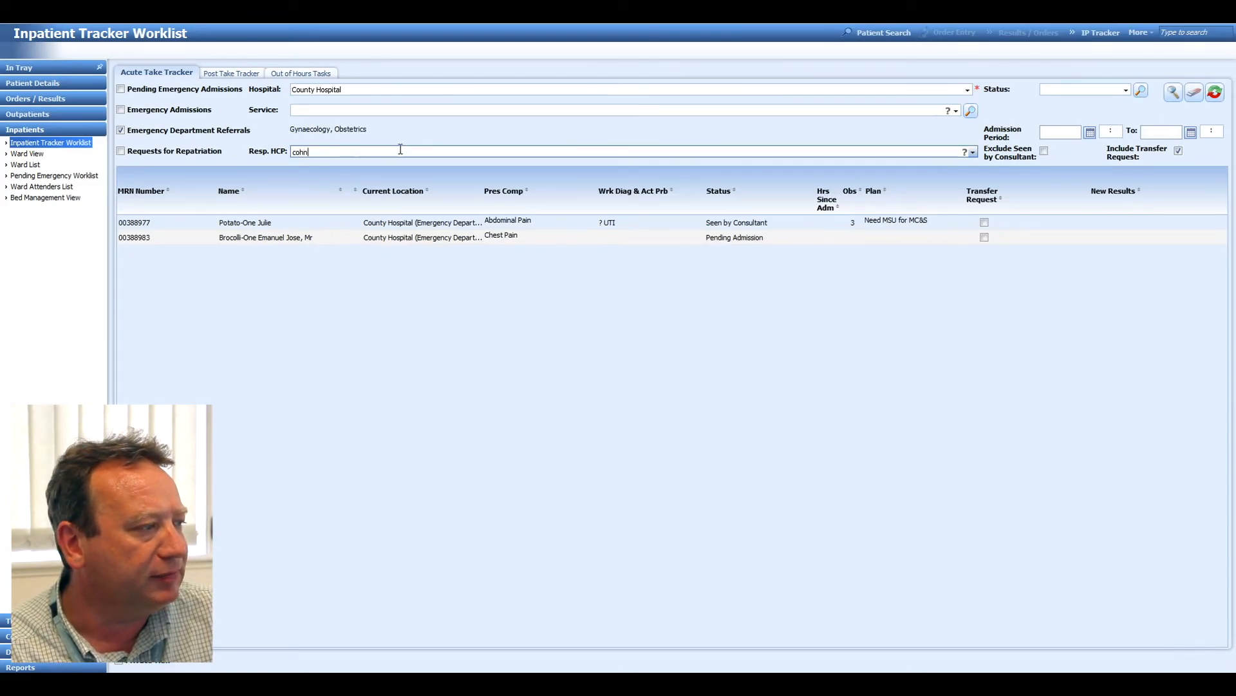
pyautogui.press('Return')
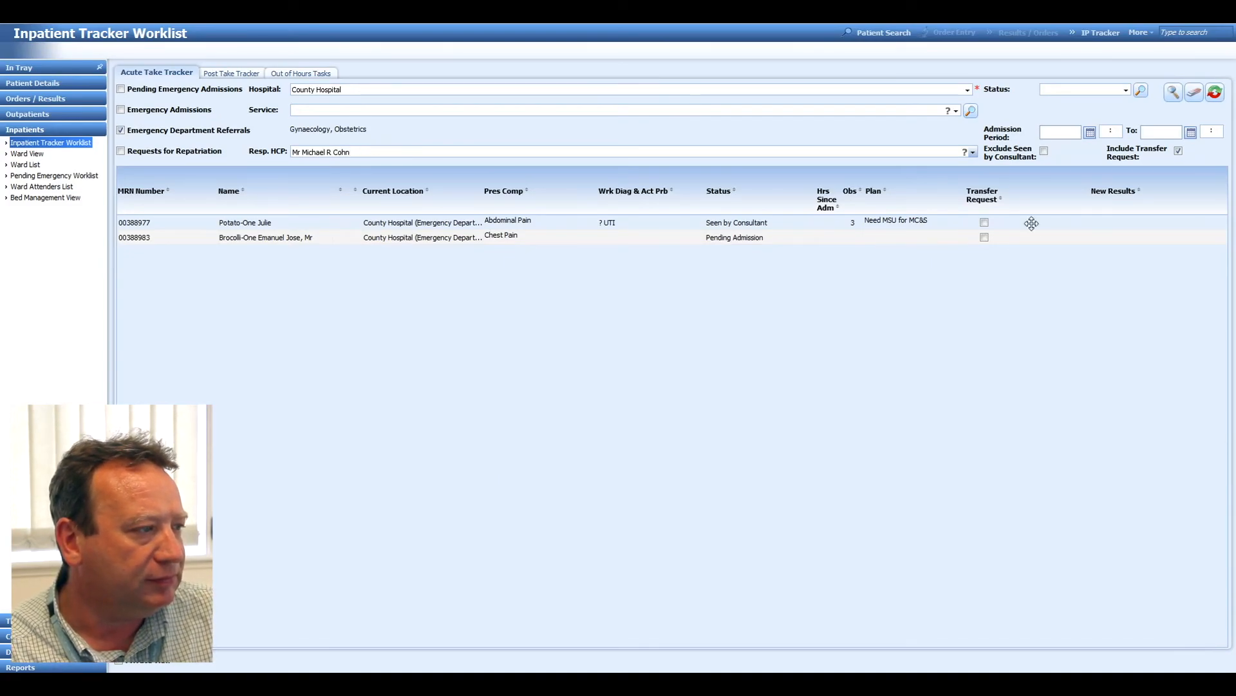
# Check the available Status filter options and set the start of the admission period to 14/06/2017.
pyautogui.click(1125, 91)
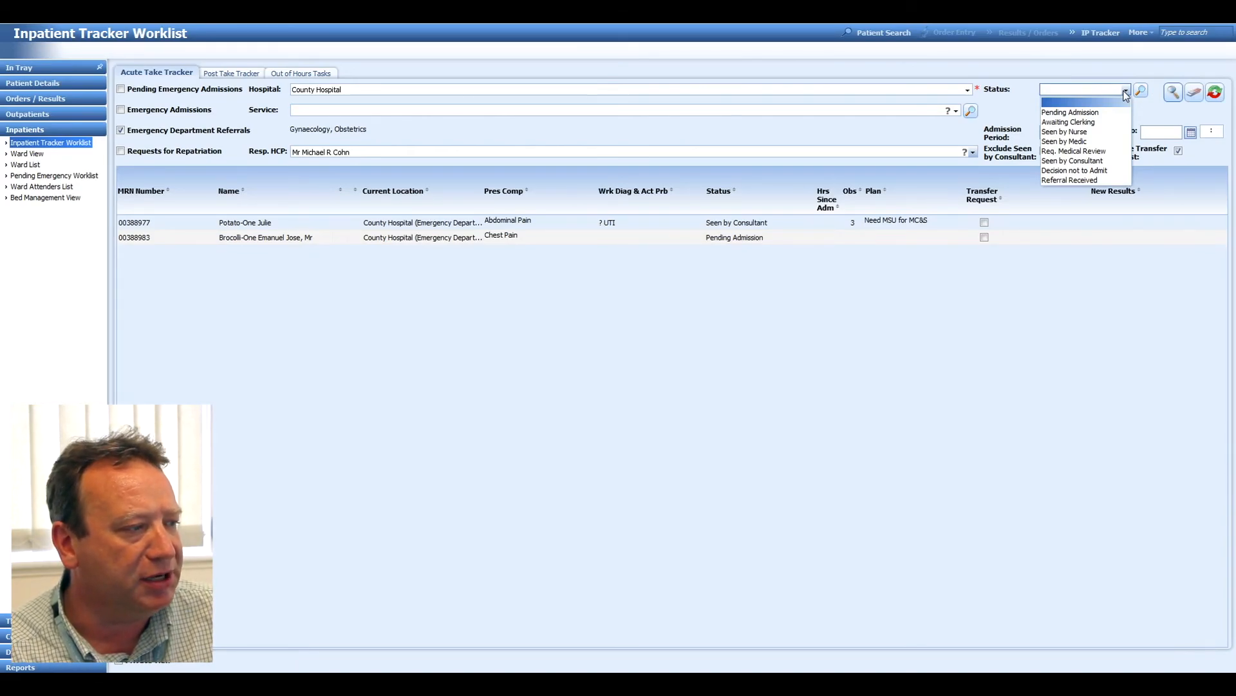
pyautogui.click(1125, 94)
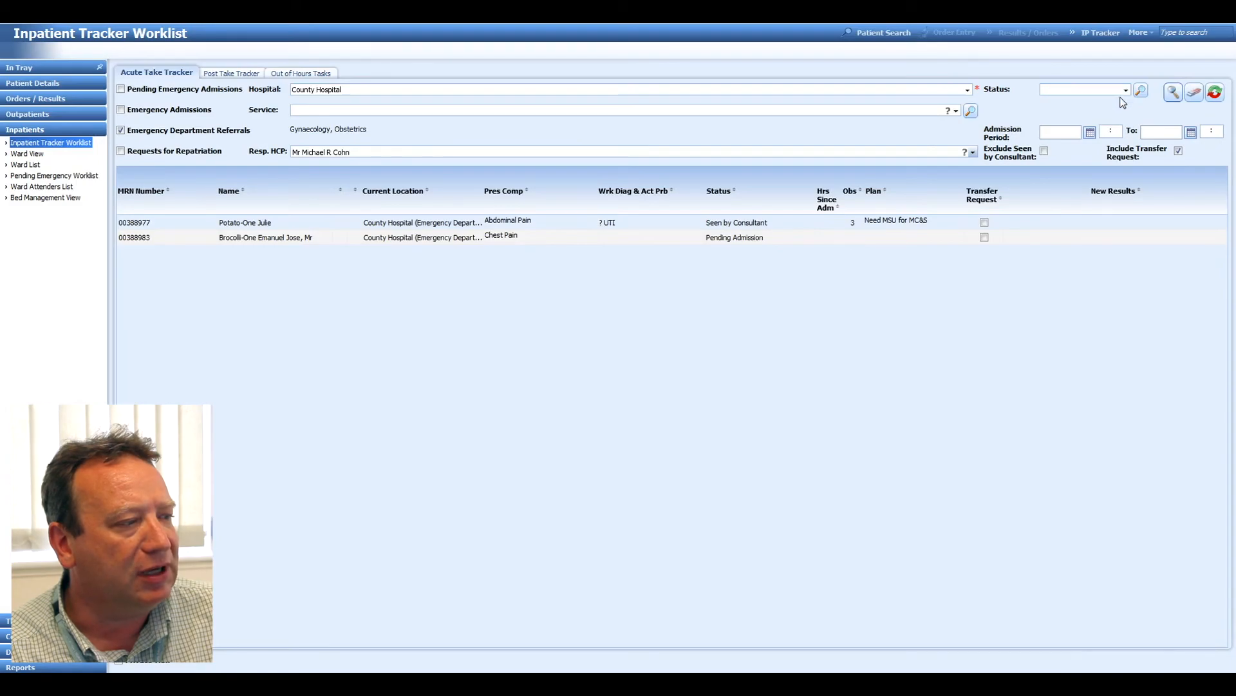
pyautogui.click(1088, 134)
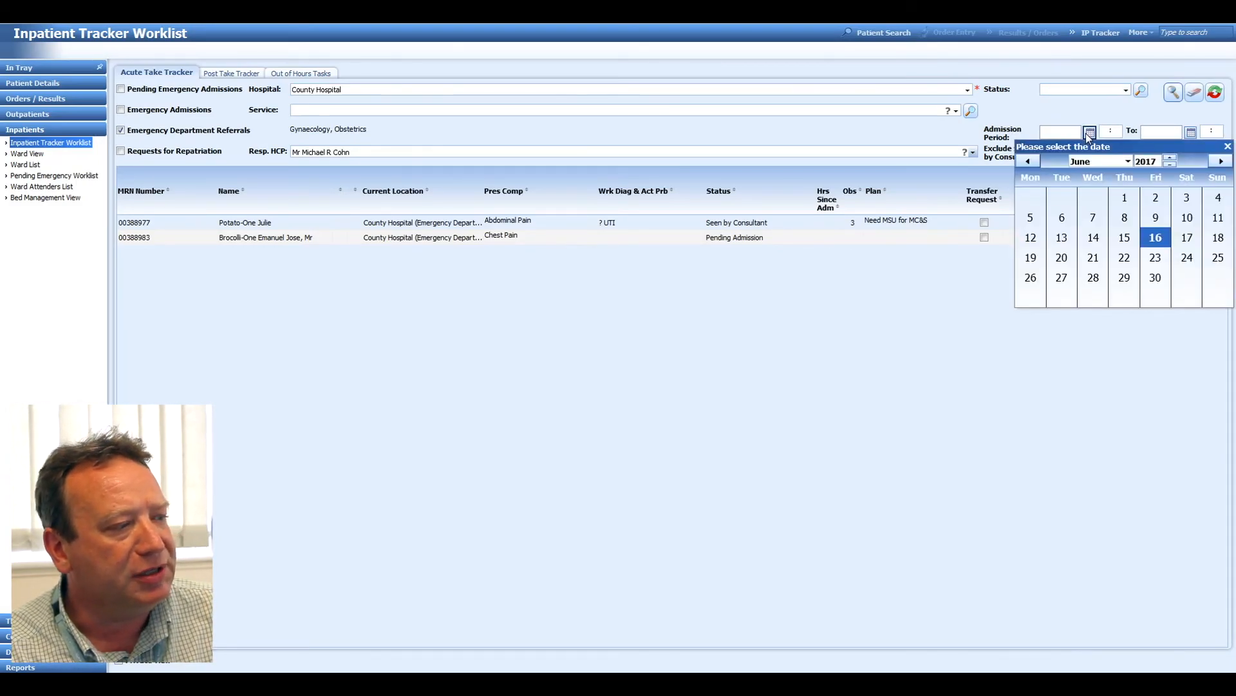
pyautogui.click(1093, 237)
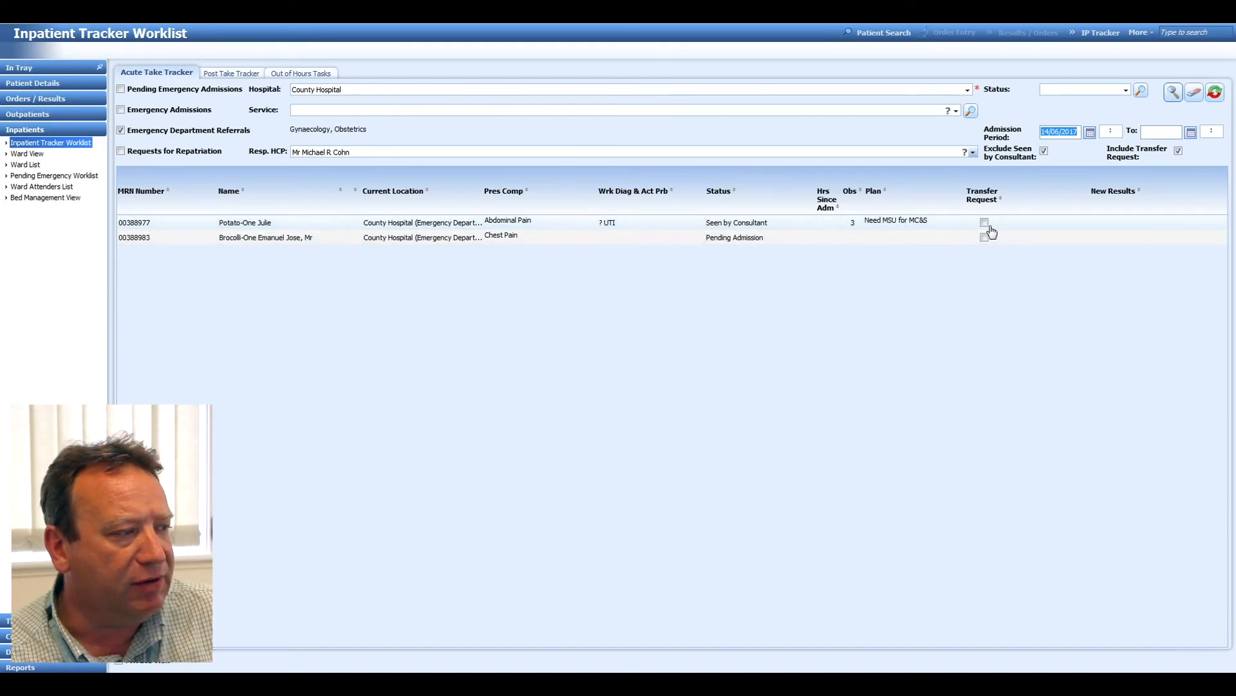
# Select the patient presenting with abdominal pain and view their history.
pyautogui.click(1143, 228)
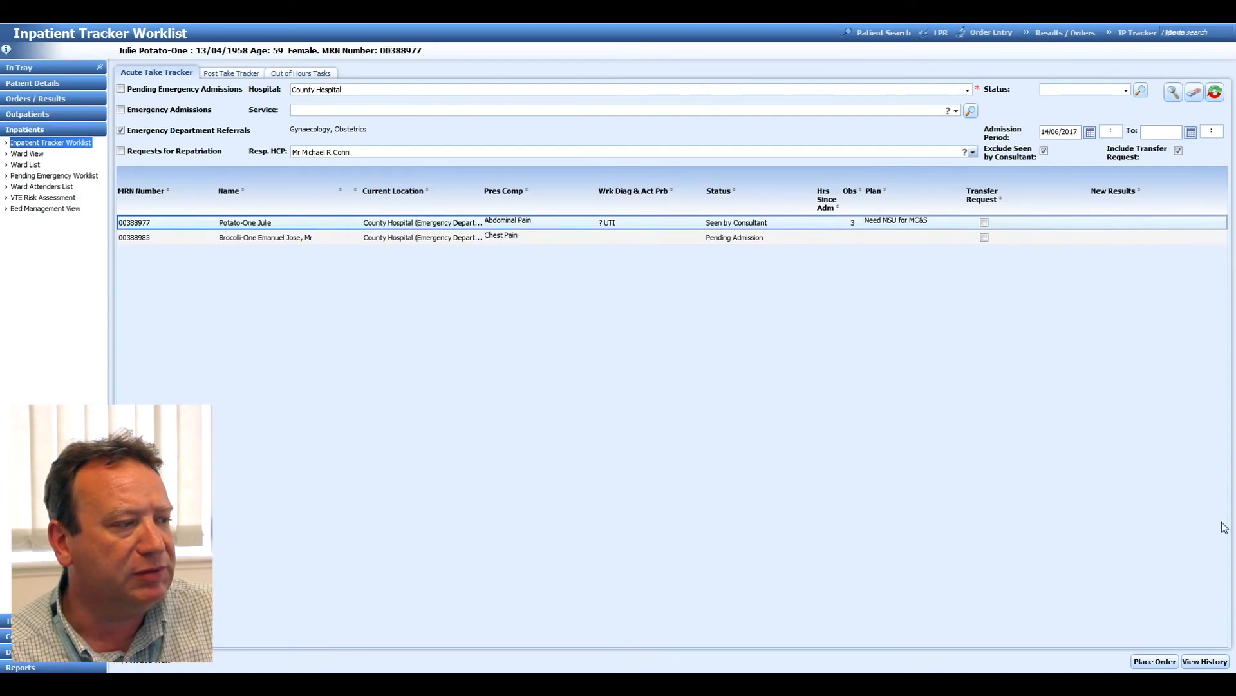
pyautogui.click(1221, 663)
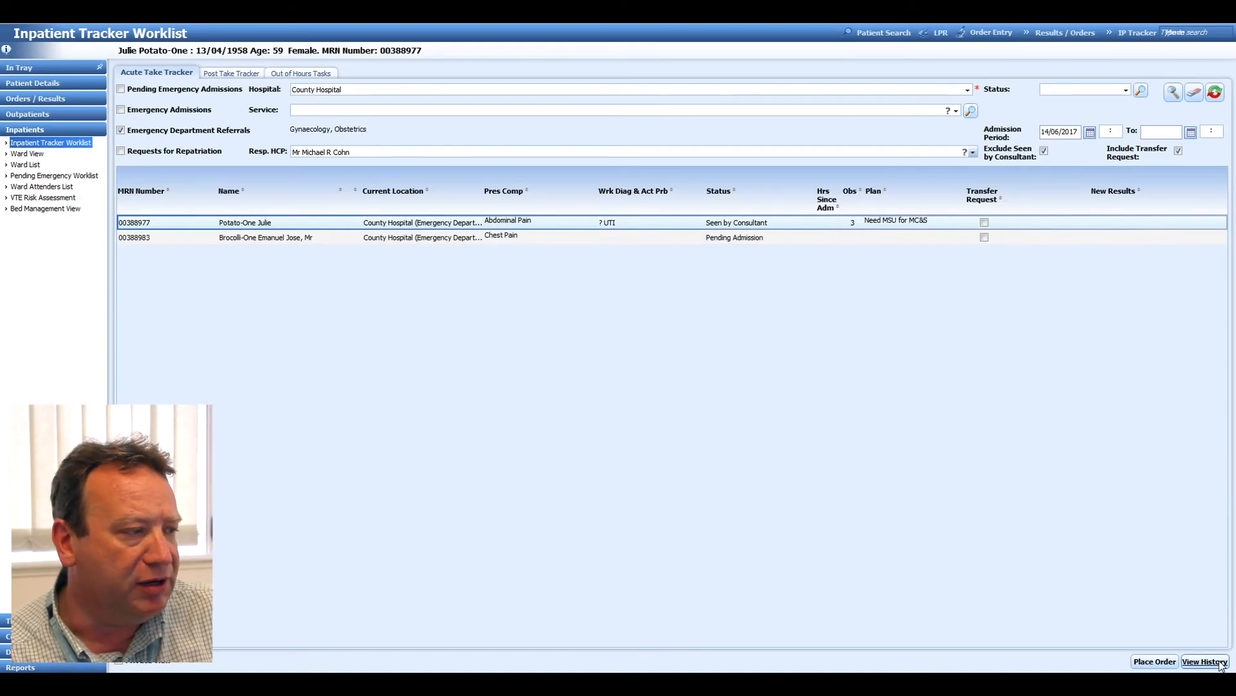
pyautogui.click(1221, 663)
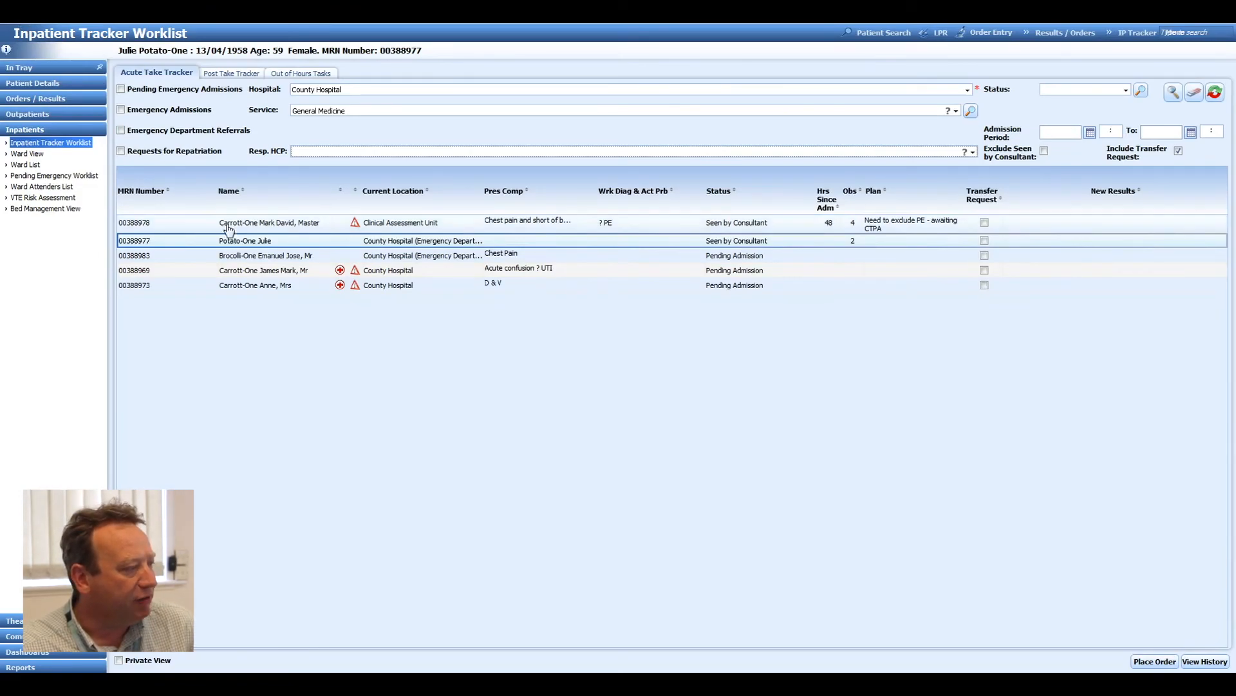
# Open the selected patient's acute take view for editing and enter "Abdominal Pain" as the presenting complaint.
pyautogui.rightClick(245, 243)
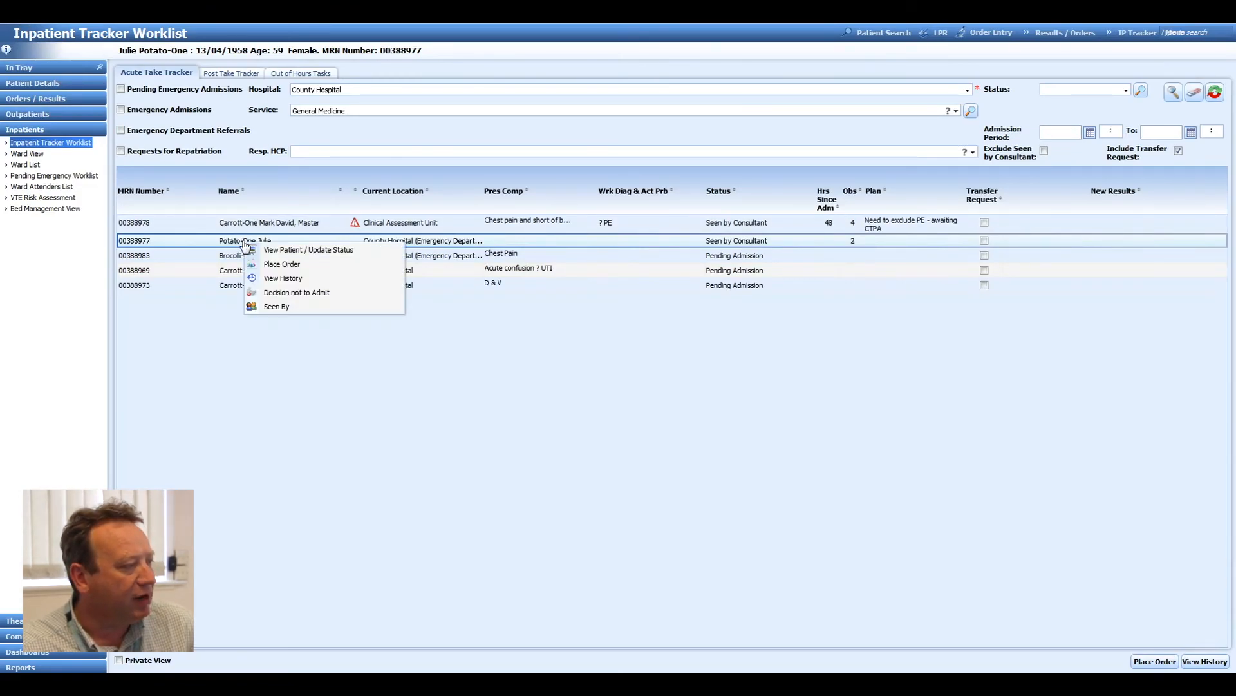
pyautogui.click(279, 251)
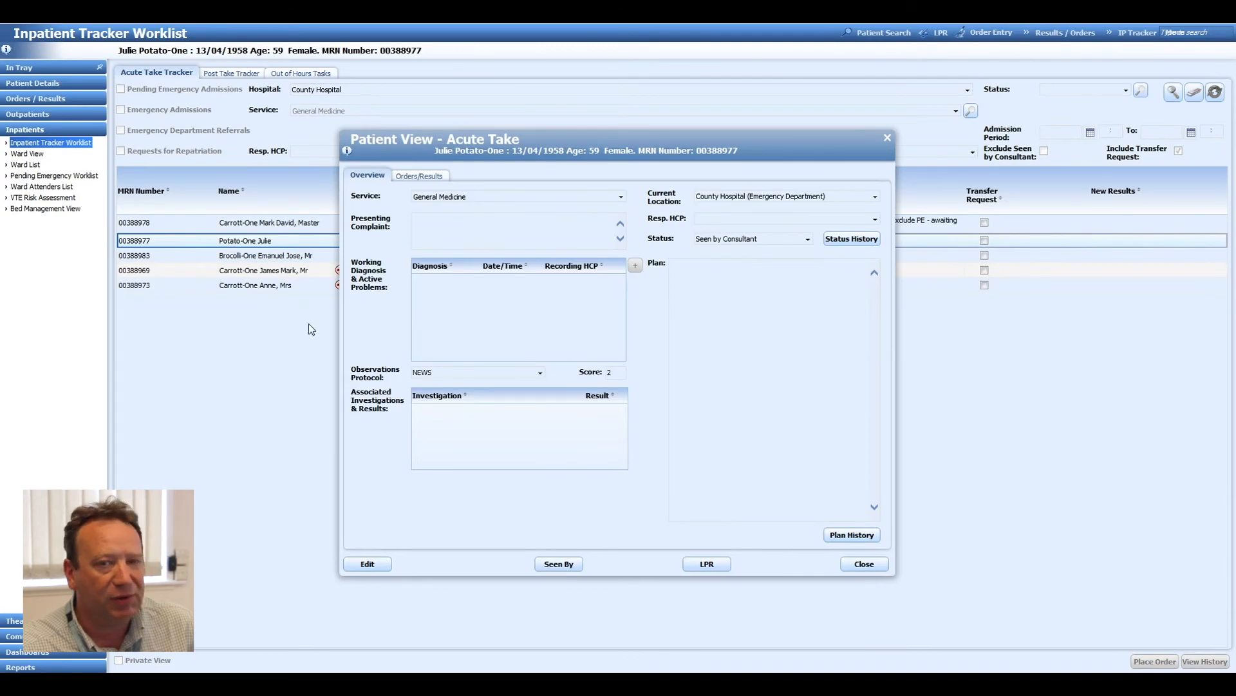
pyautogui.click(370, 564)
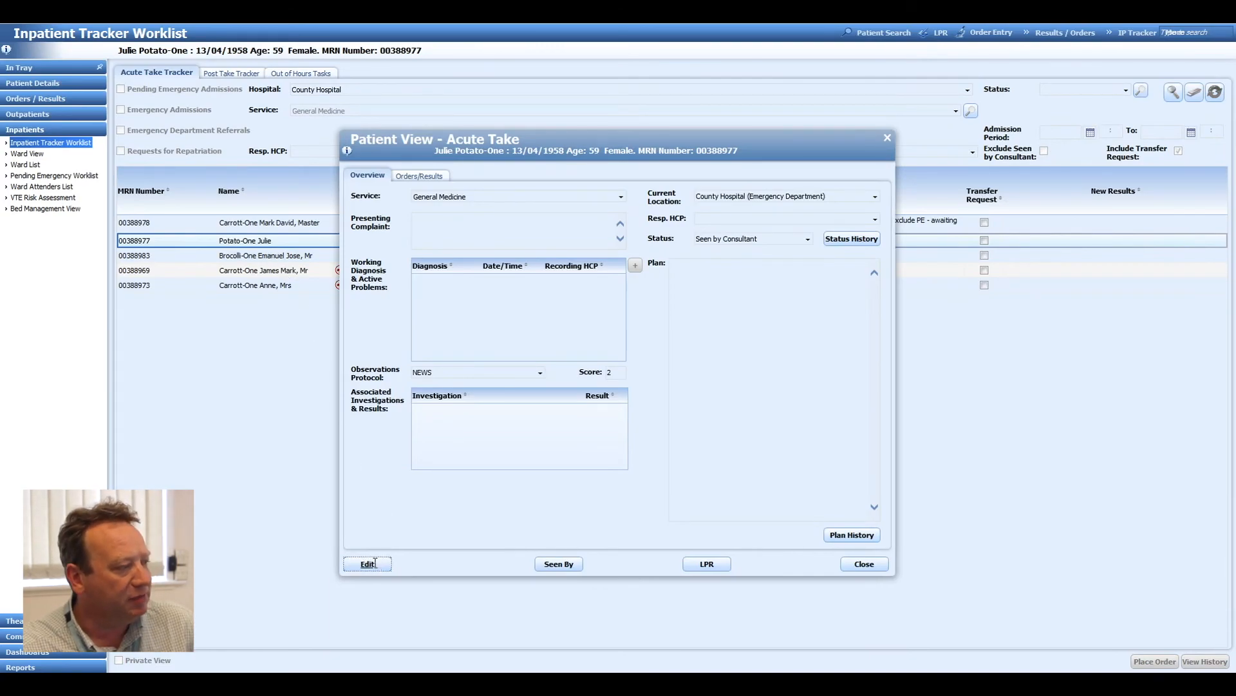
pyautogui.click(439, 221)
pyautogui.write('Abdominal Pain')
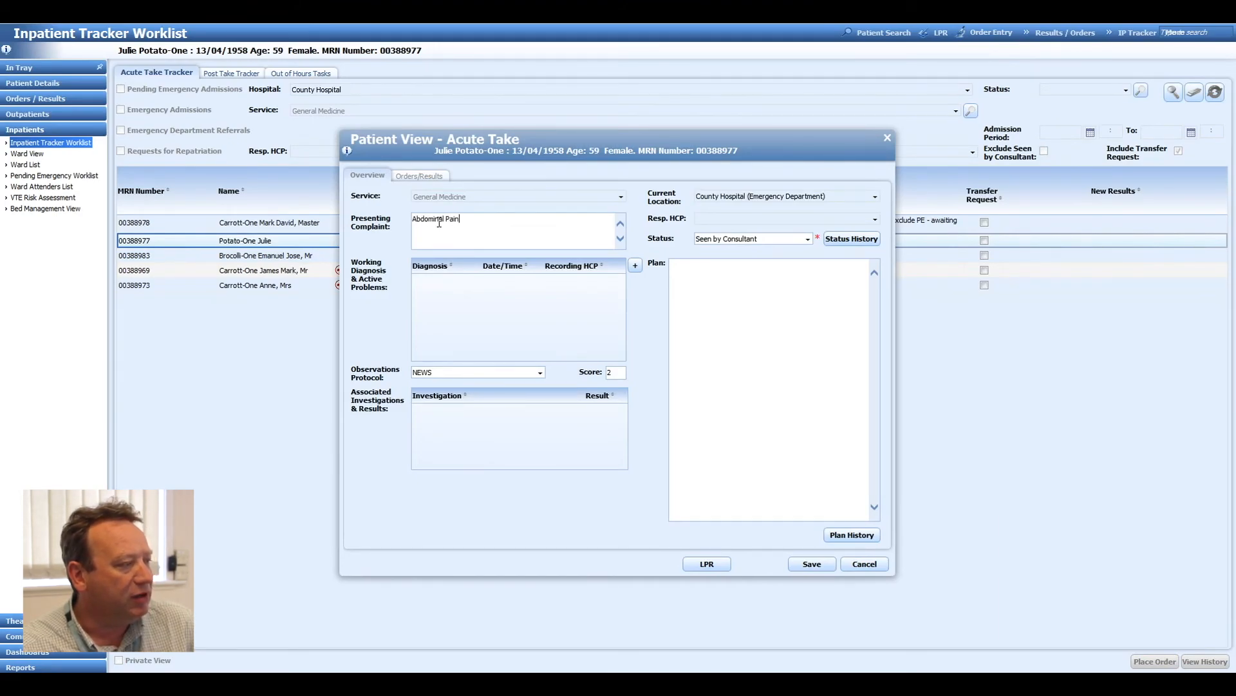
# Start a new entry under working diagnosis and active problems and enter "? UTI".
pyautogui.click(633, 264)
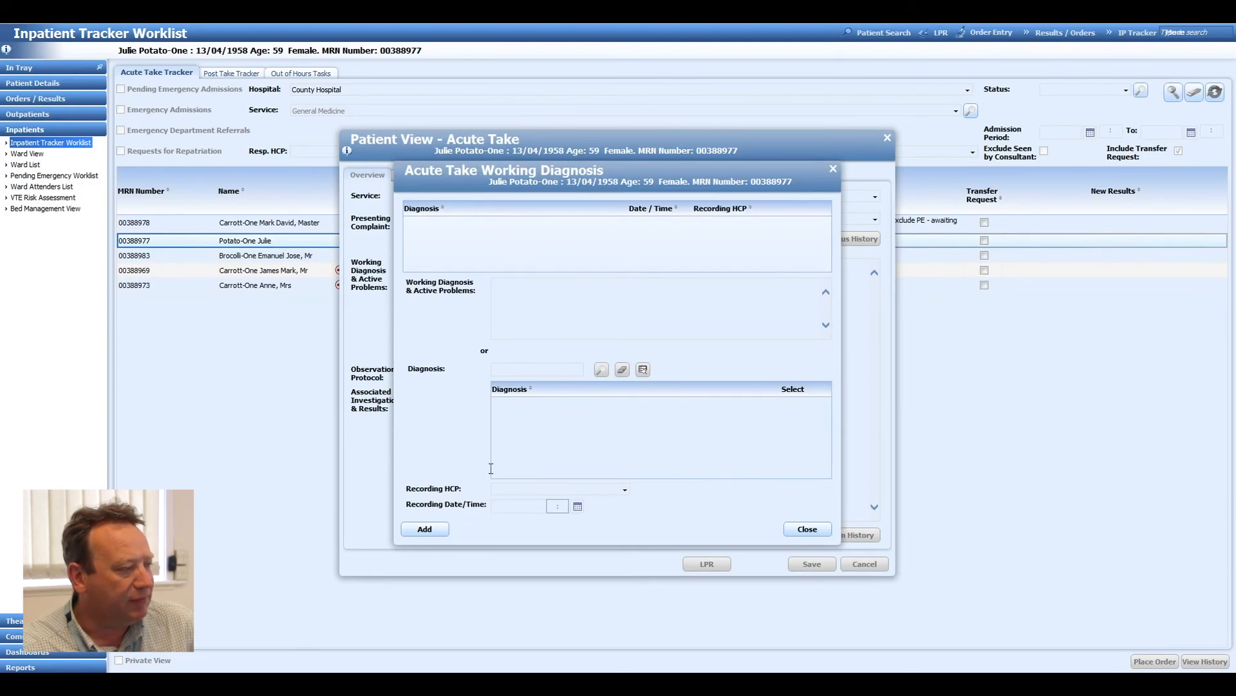
pyautogui.click(444, 529)
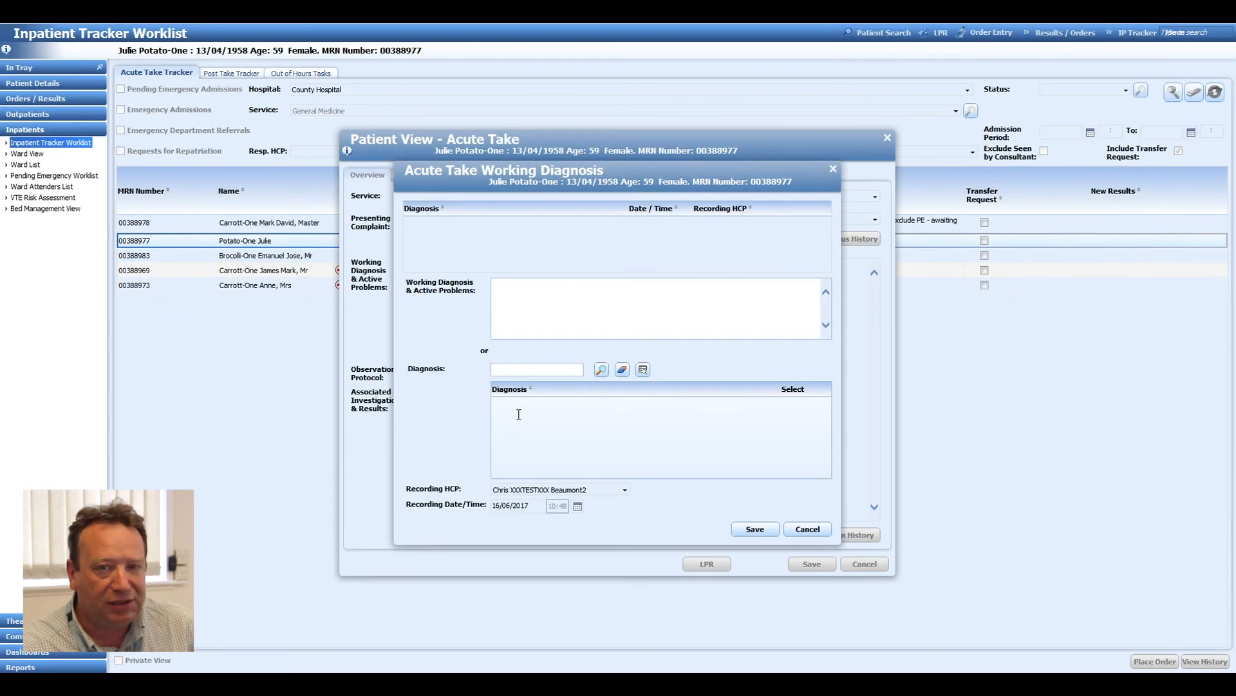
pyautogui.write('? UTI')
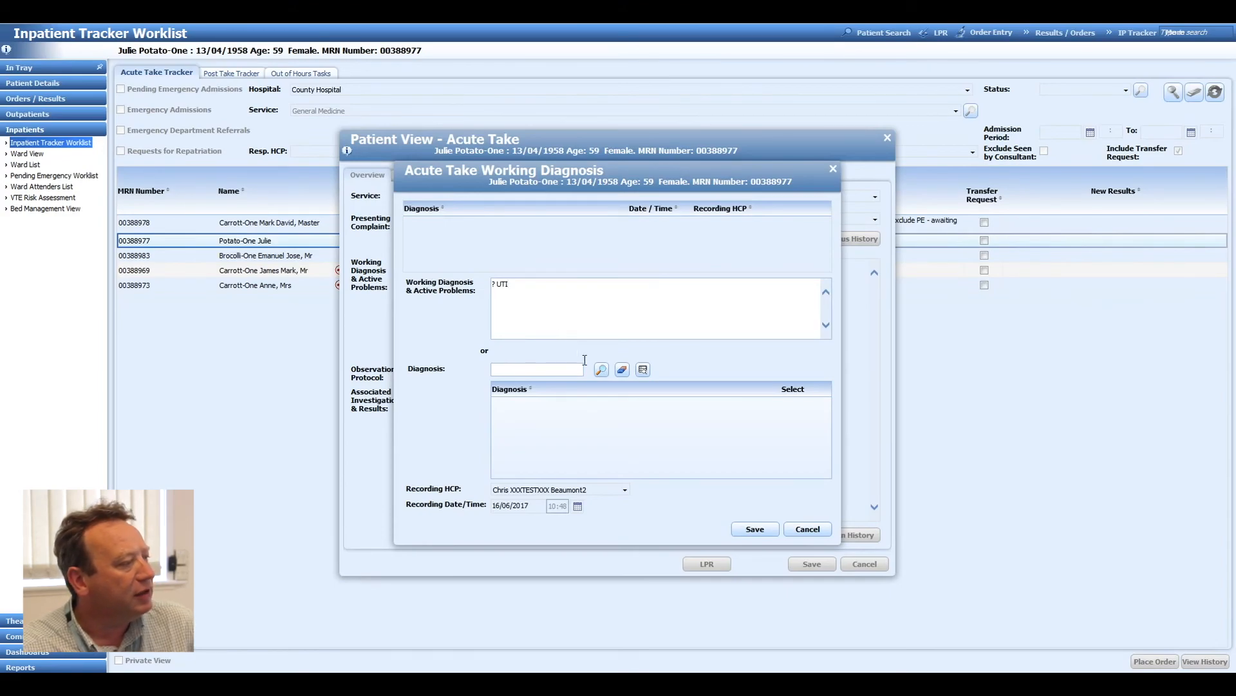
# Check the external code types offered by the taxonomy search, leave it without selecting a code, and save the working diagnosis.
pyautogui.click(642, 371)
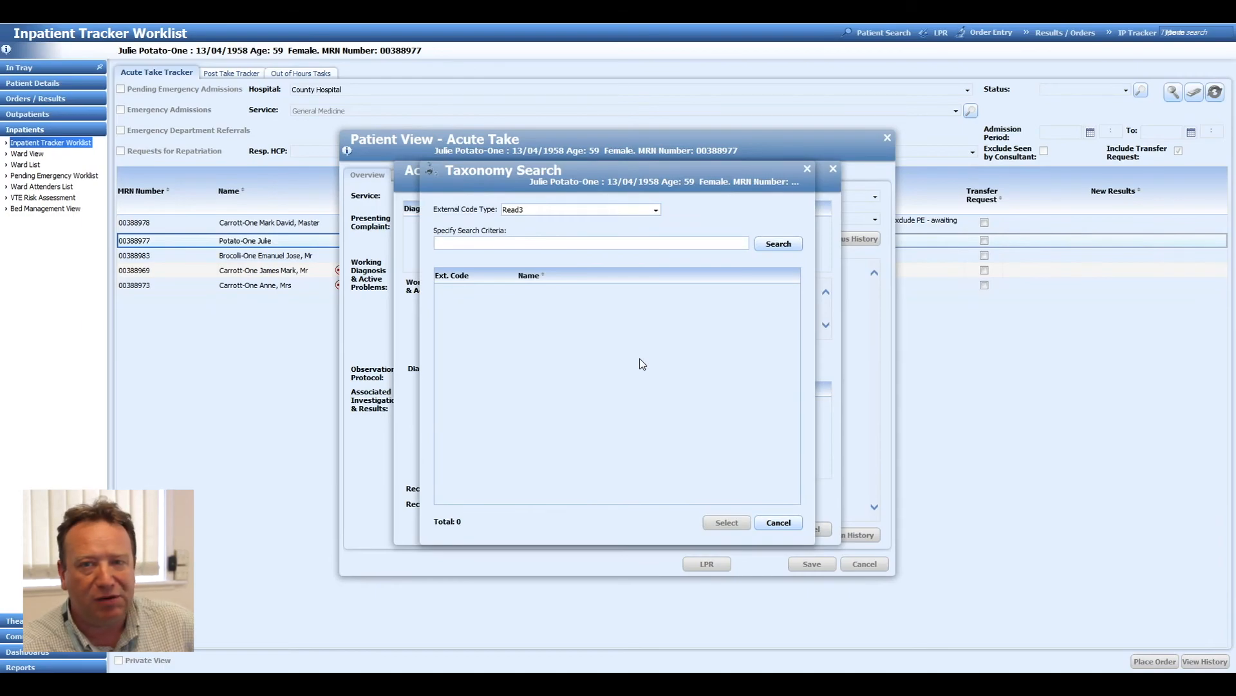
pyautogui.click(655, 210)
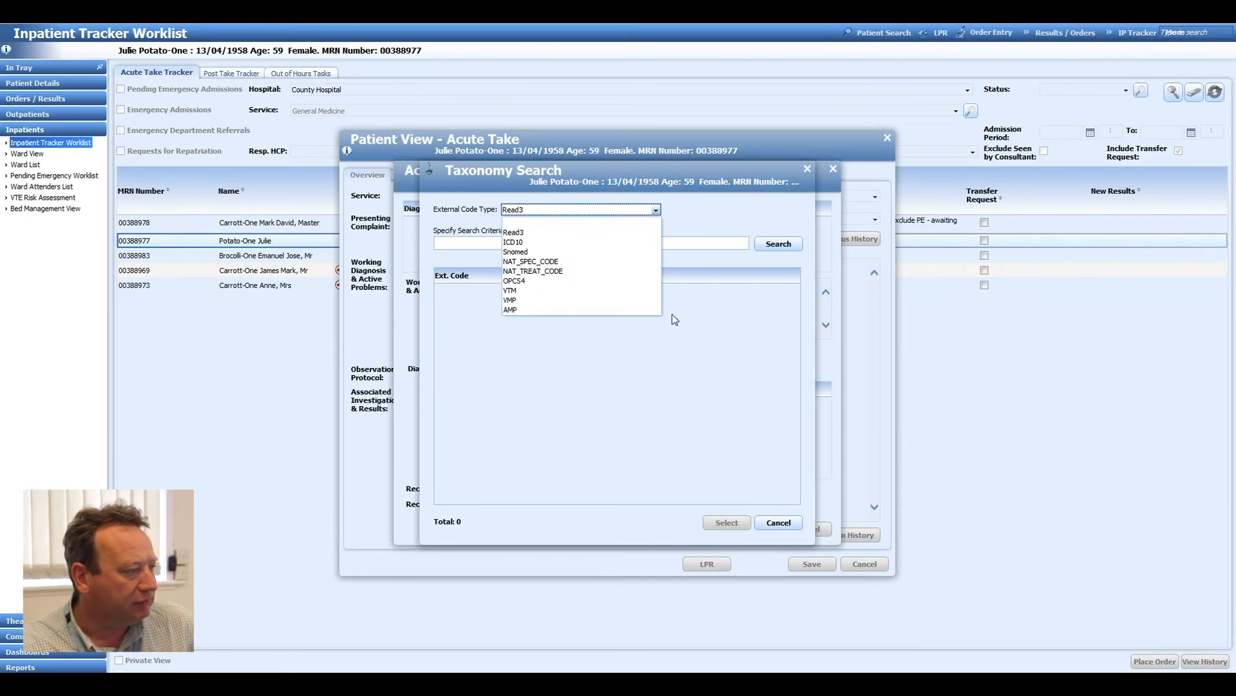
pyautogui.click(774, 525)
pyautogui.click(774, 523)
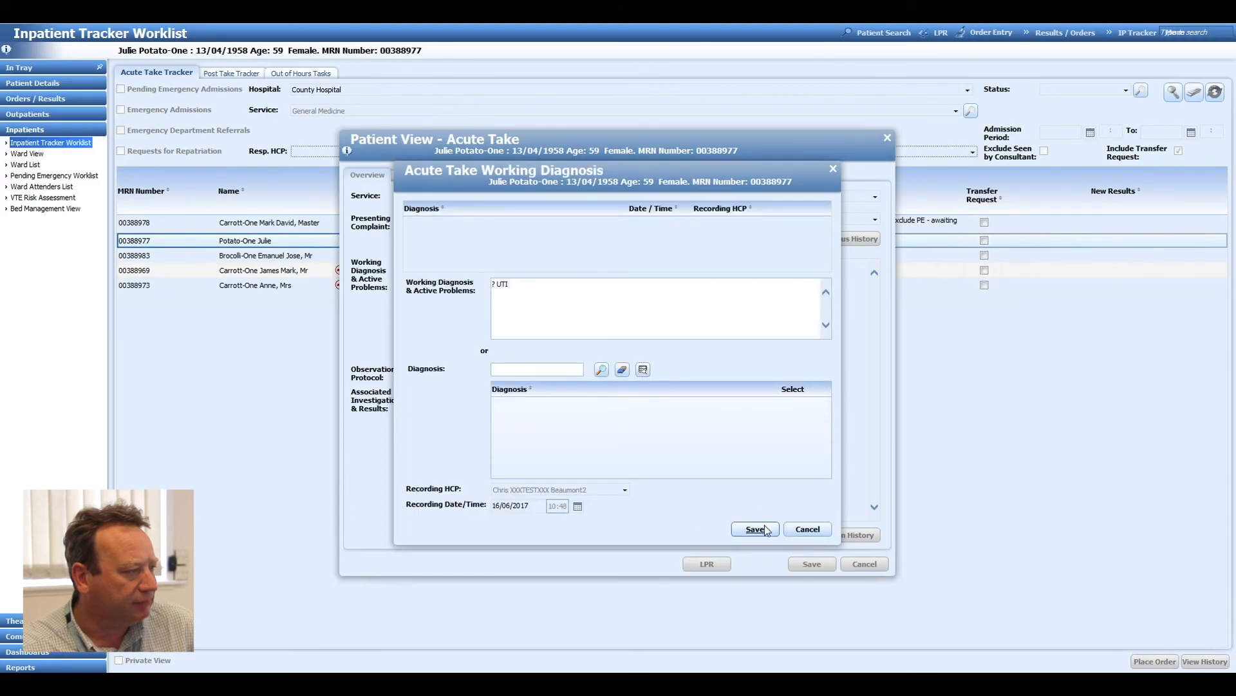
pyautogui.click(756, 529)
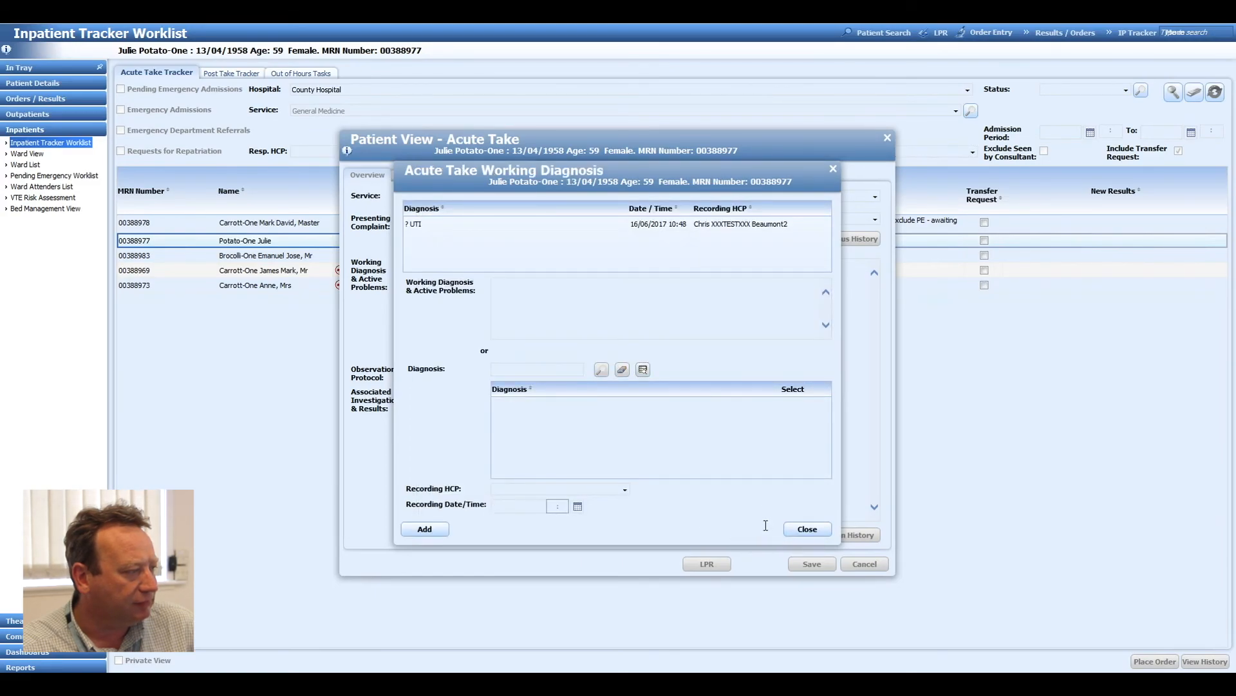
# Close the working diagnosis window and set the NEWS observations score to 3 in the acute take overview.
pyautogui.click(806, 529)
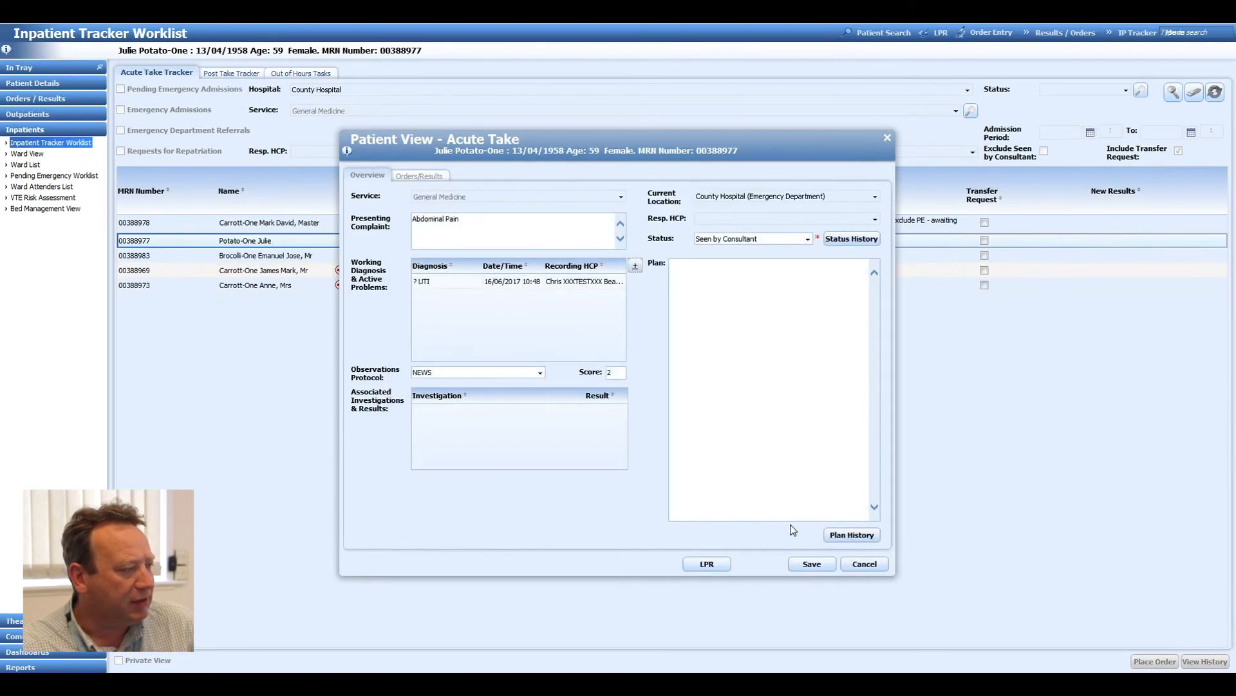
pyautogui.click(472, 373)
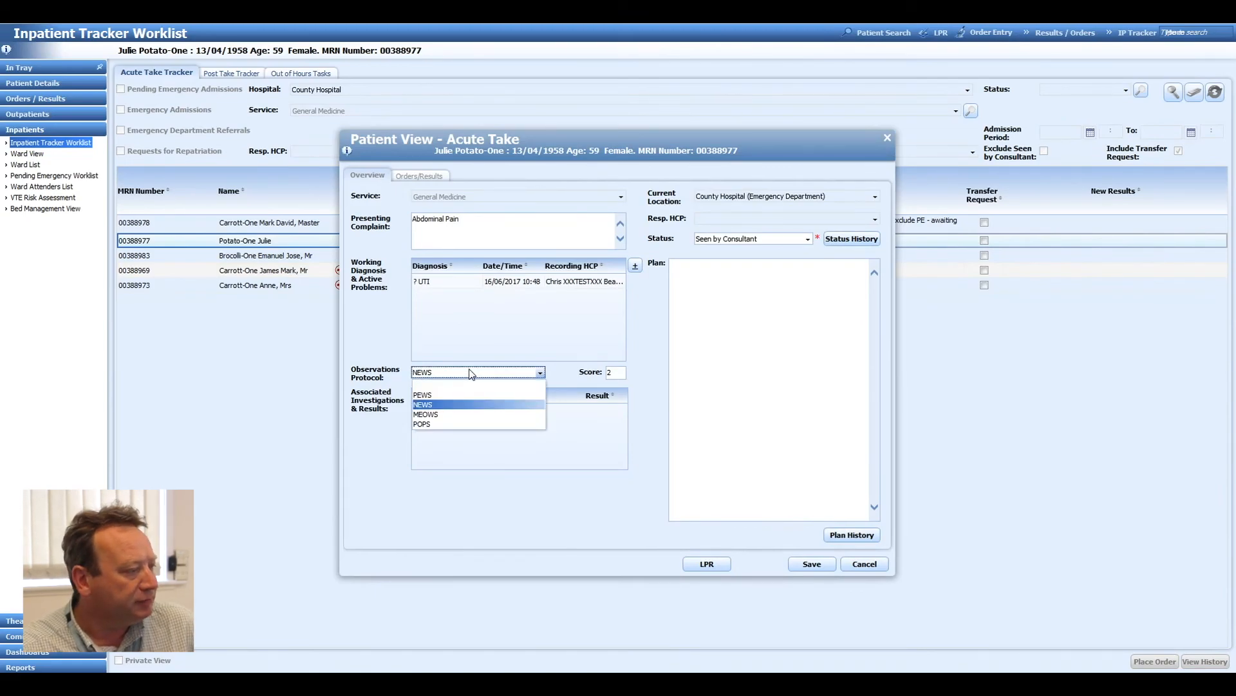
pyautogui.click(471, 373)
pyautogui.click(619, 374)
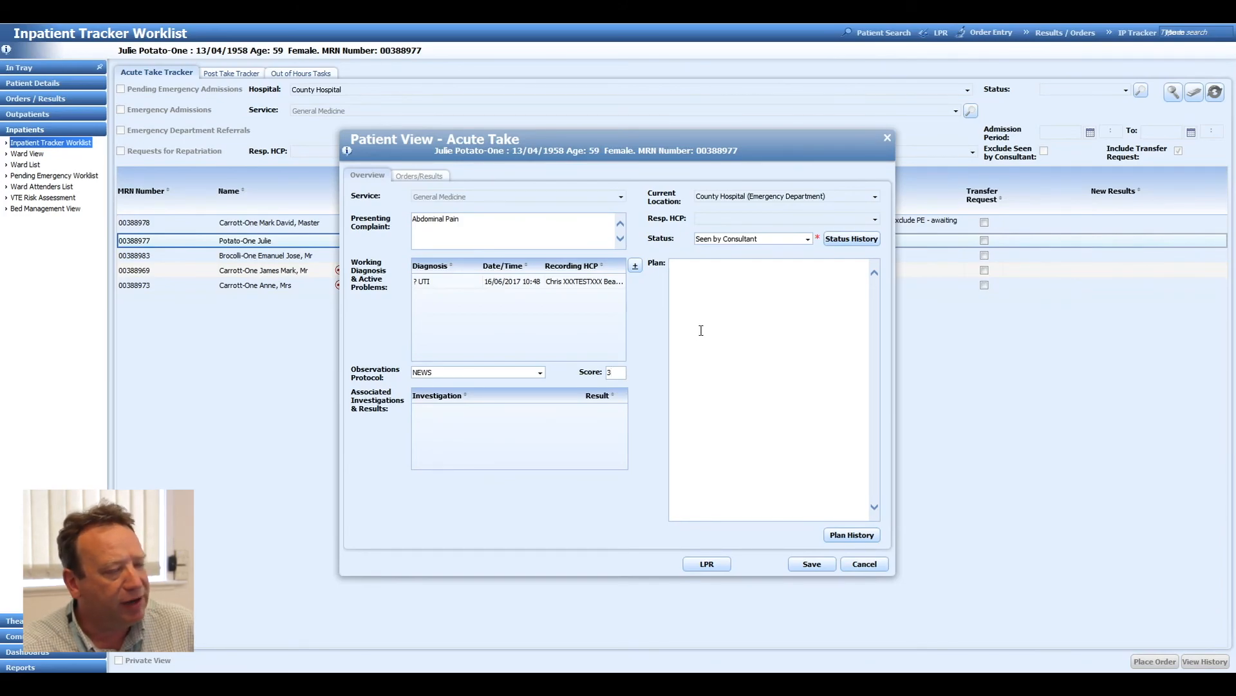
# Enter "Need MSU for MC&S" as the patient's plan and save the acute take record.
pyautogui.write('Need M')
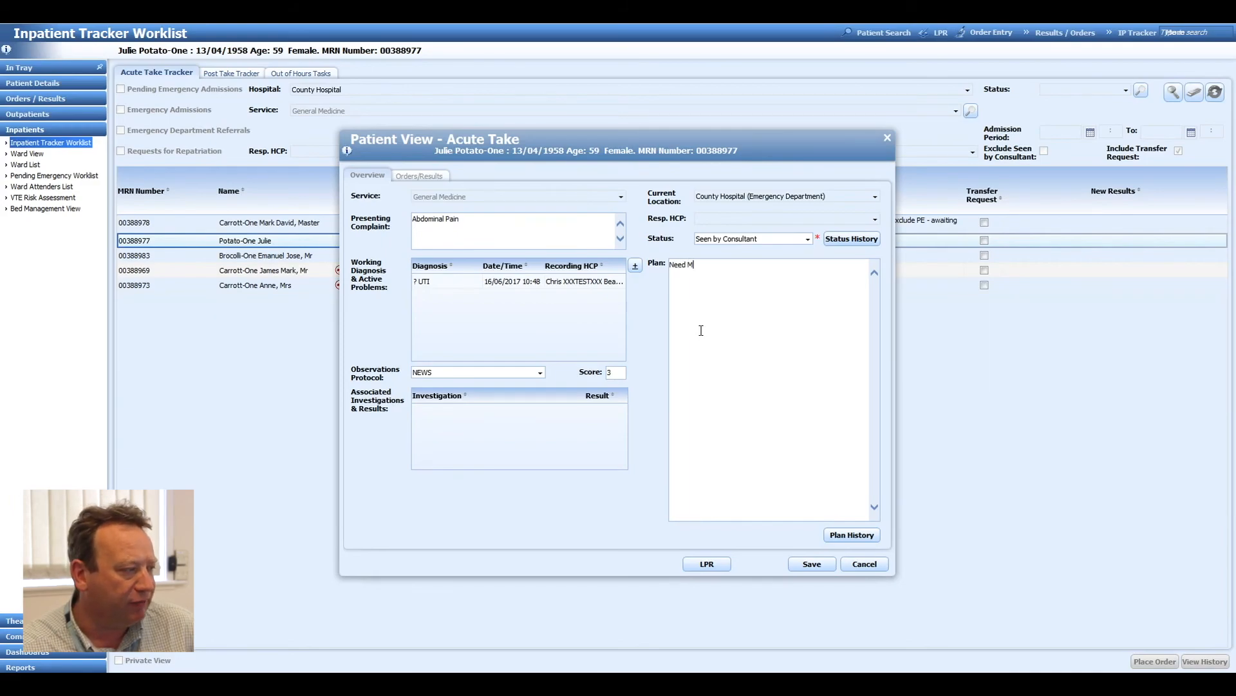
pyautogui.write('SU for ')
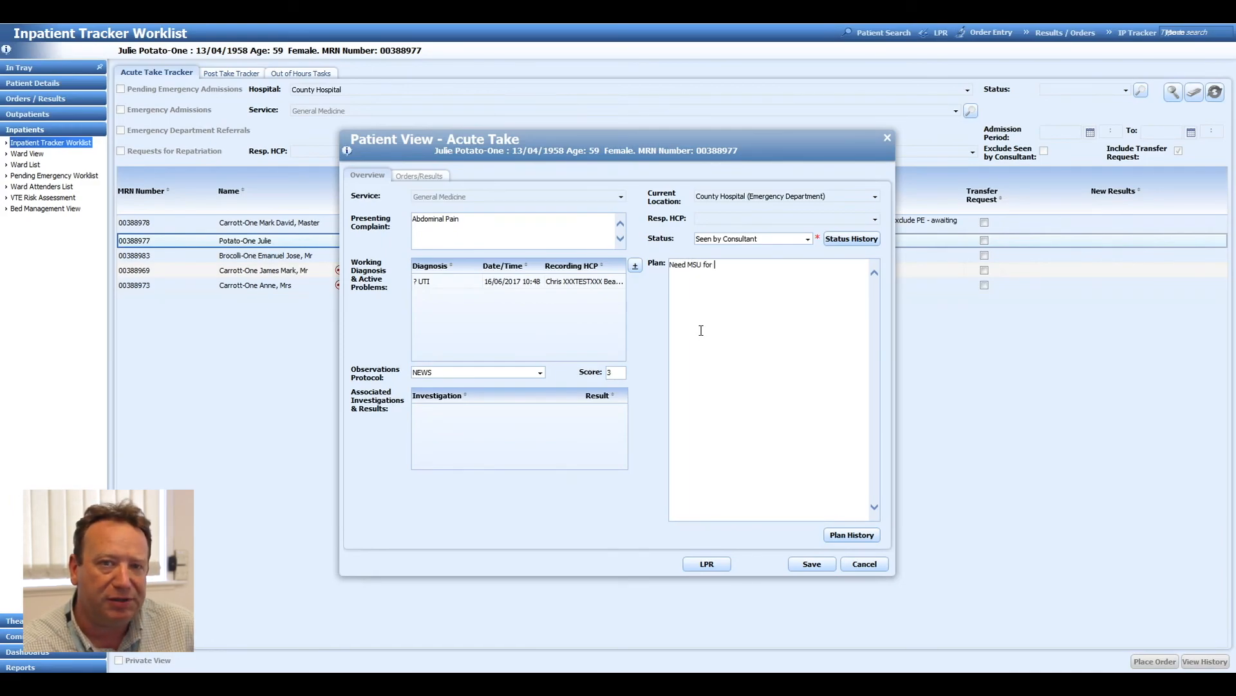
pyautogui.write('MC&S')
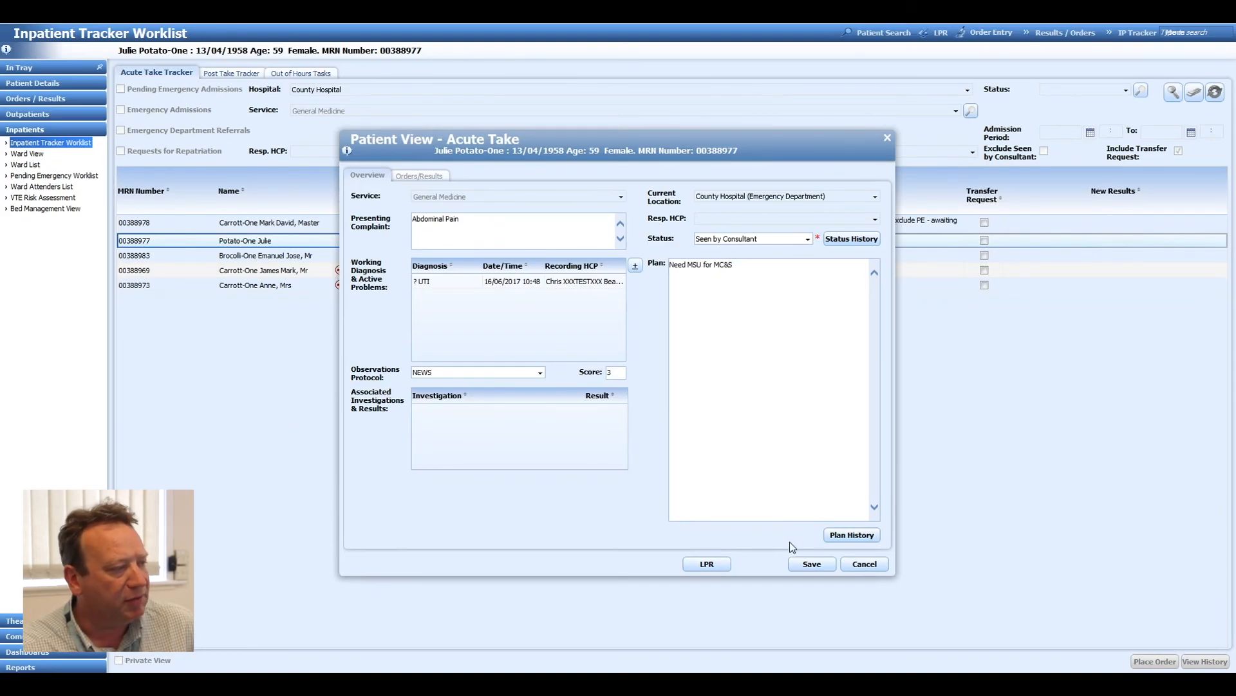
pyautogui.click(809, 565)
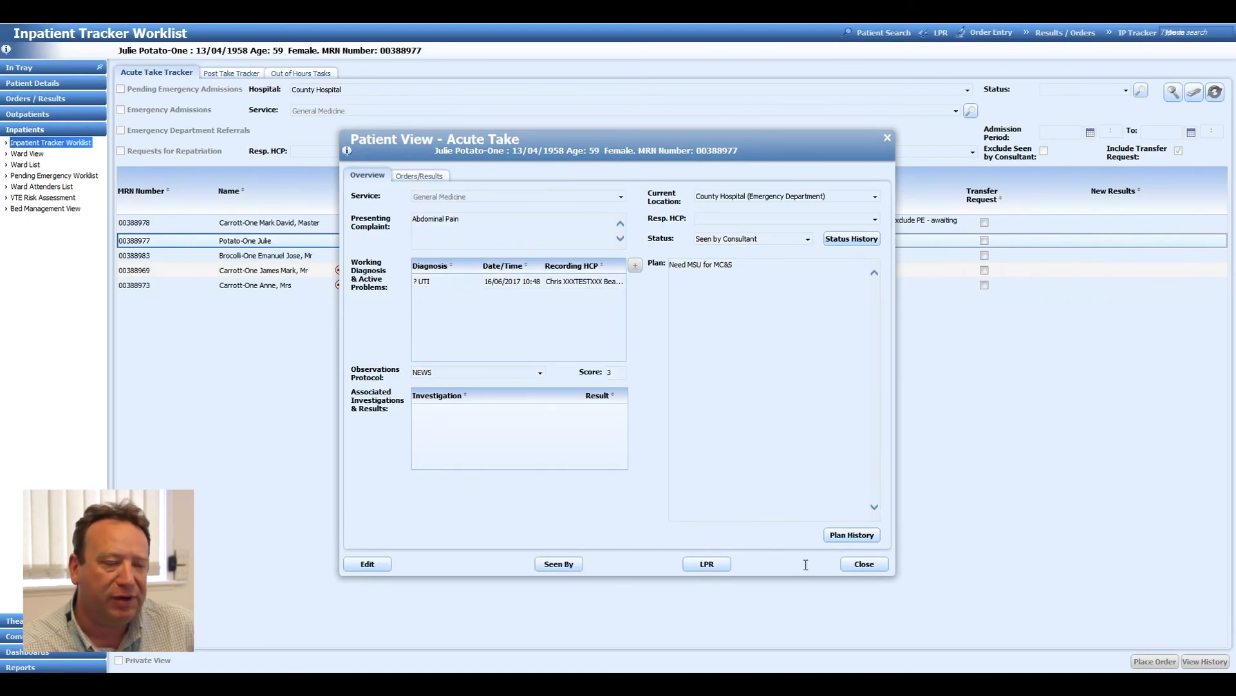
# View the patient's plan history and return to the acute take worklist.
pyautogui.click(834, 540)
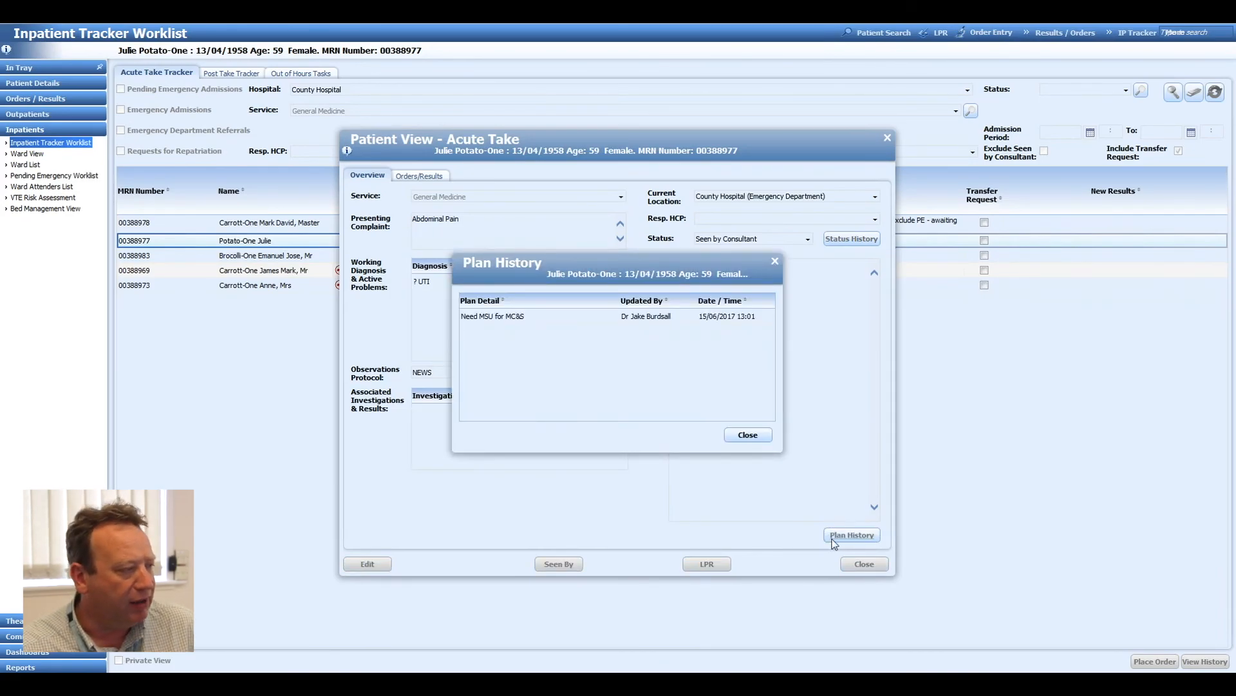
pyautogui.click(760, 440)
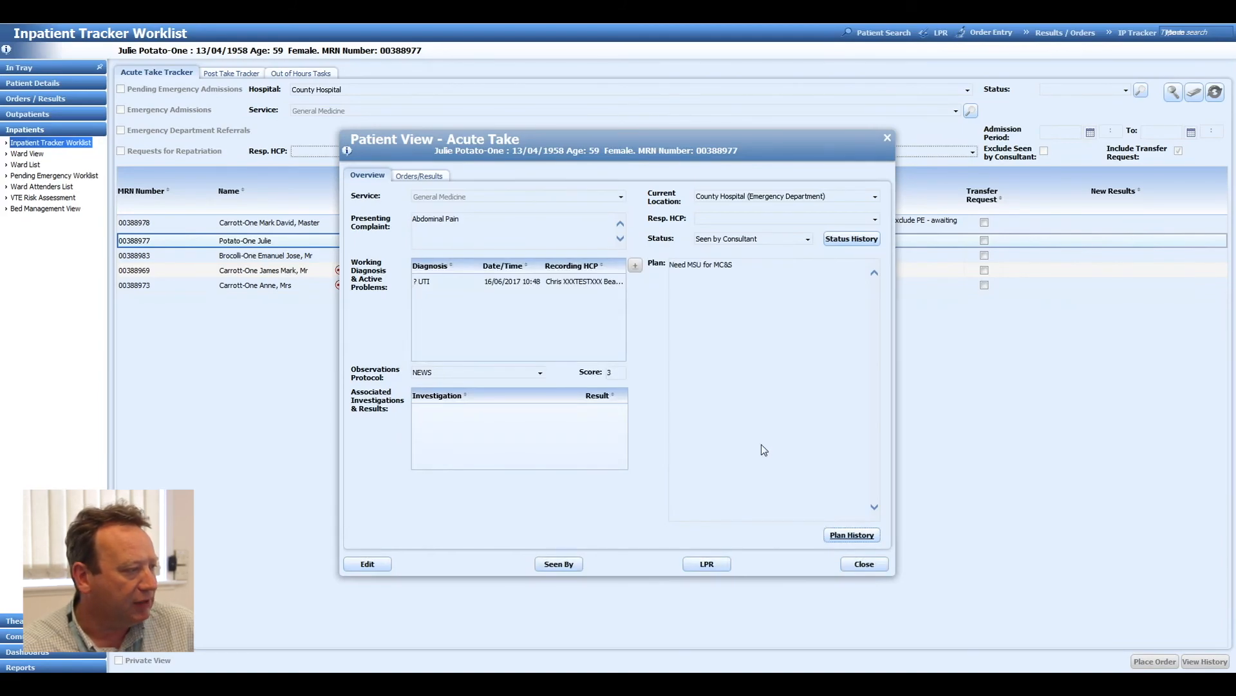
pyautogui.click(864, 564)
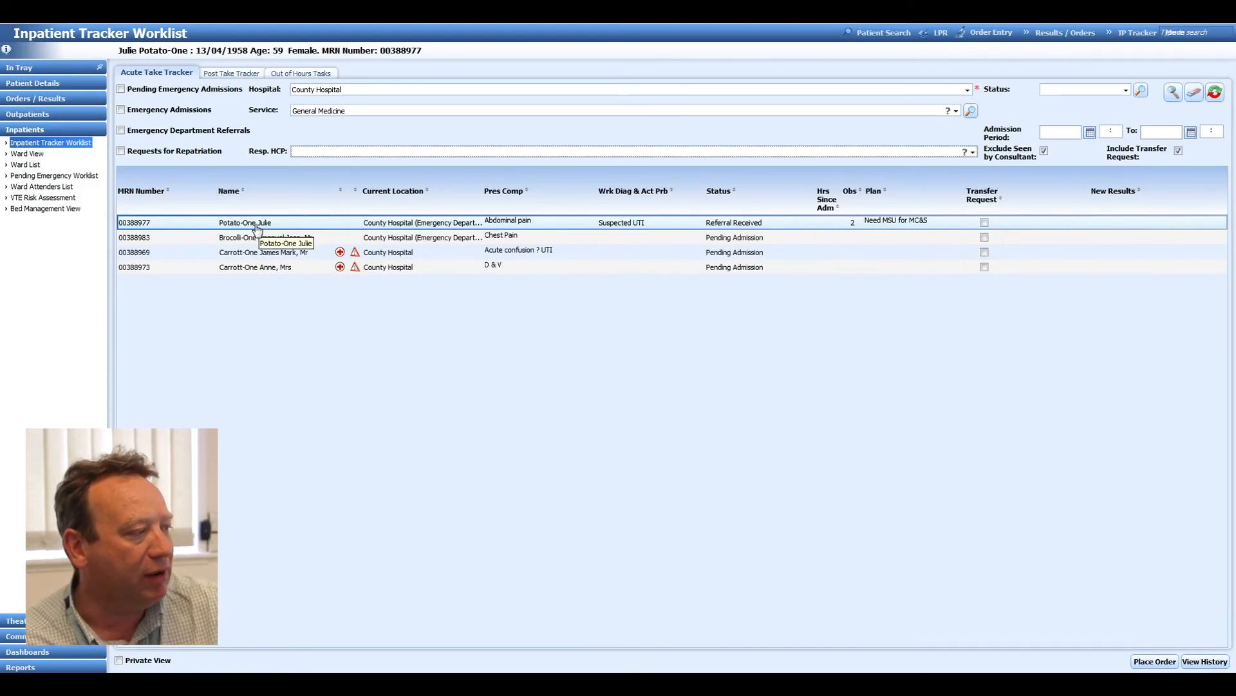
# Start a Seen By record for the abdominal pain patient and select the consultant by searching for the surname.
pyautogui.rightClick(256, 228)
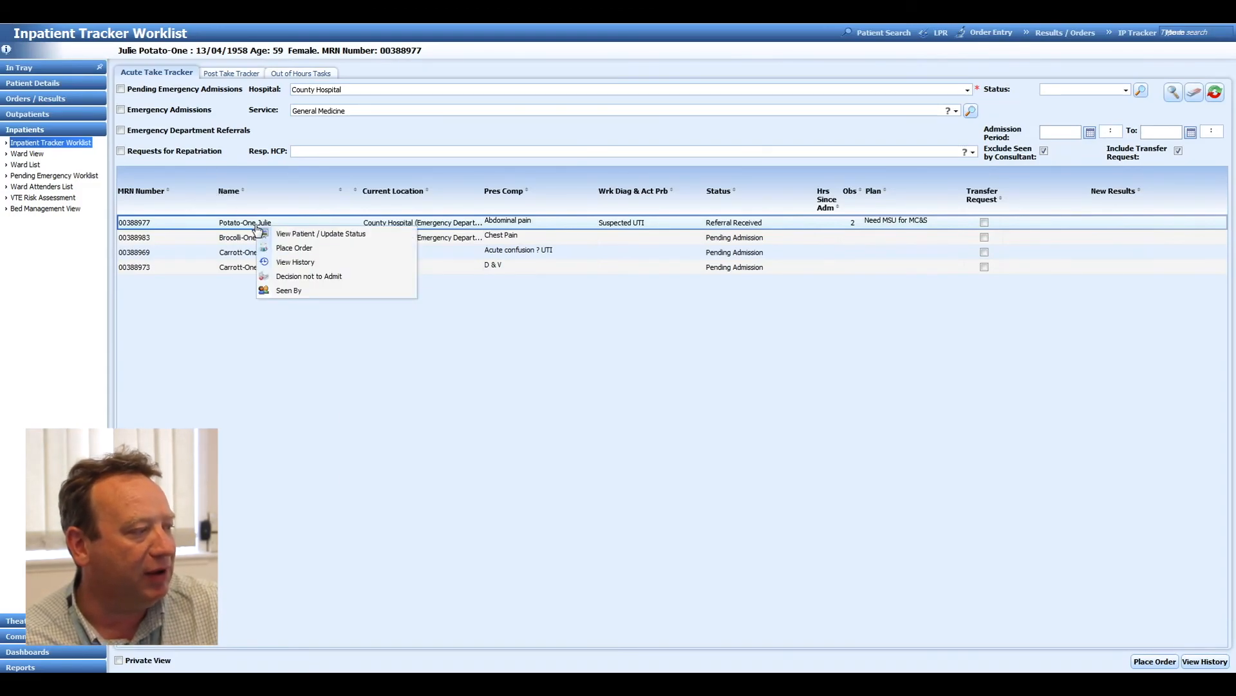
pyautogui.click(281, 291)
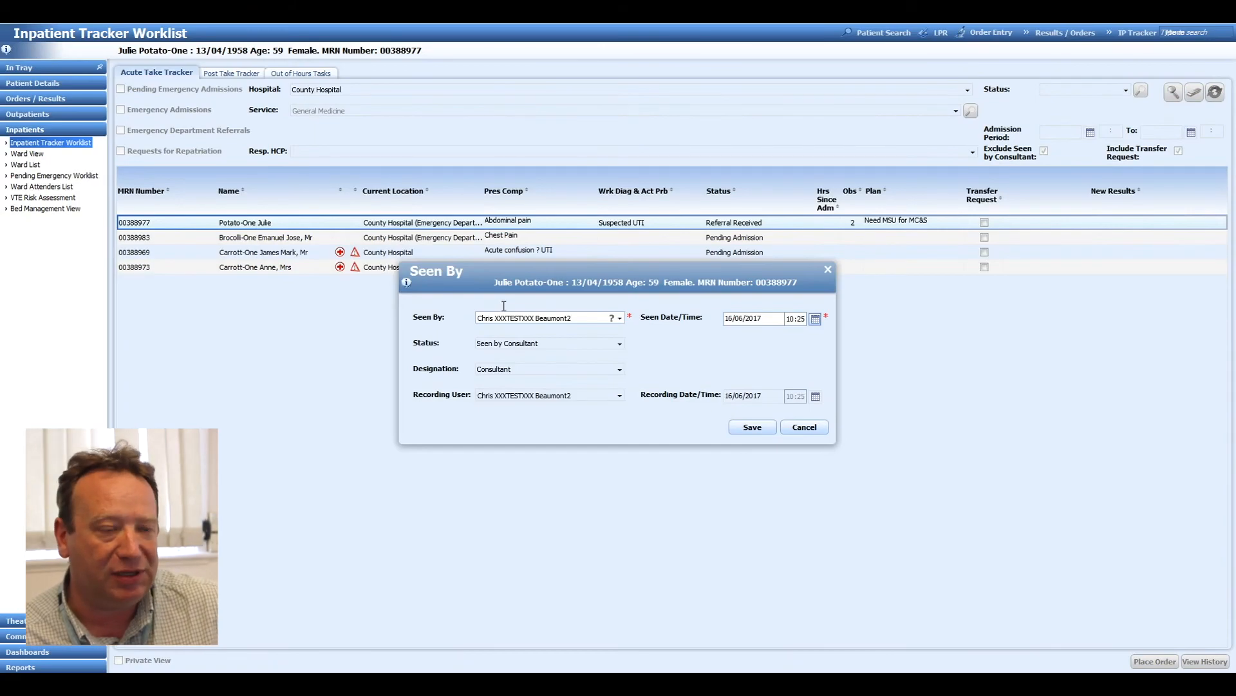
pyautogui.moveTo(575, 320); pyautogui.dragTo(440, 331)
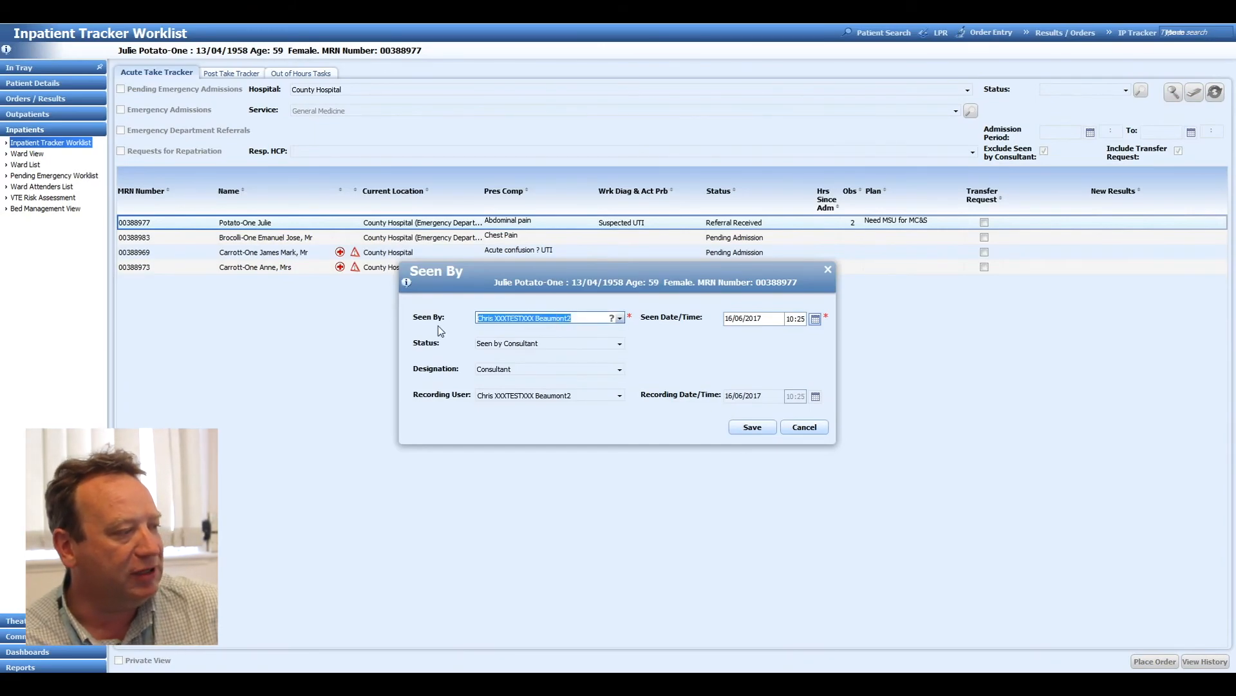
pyautogui.write('burds')
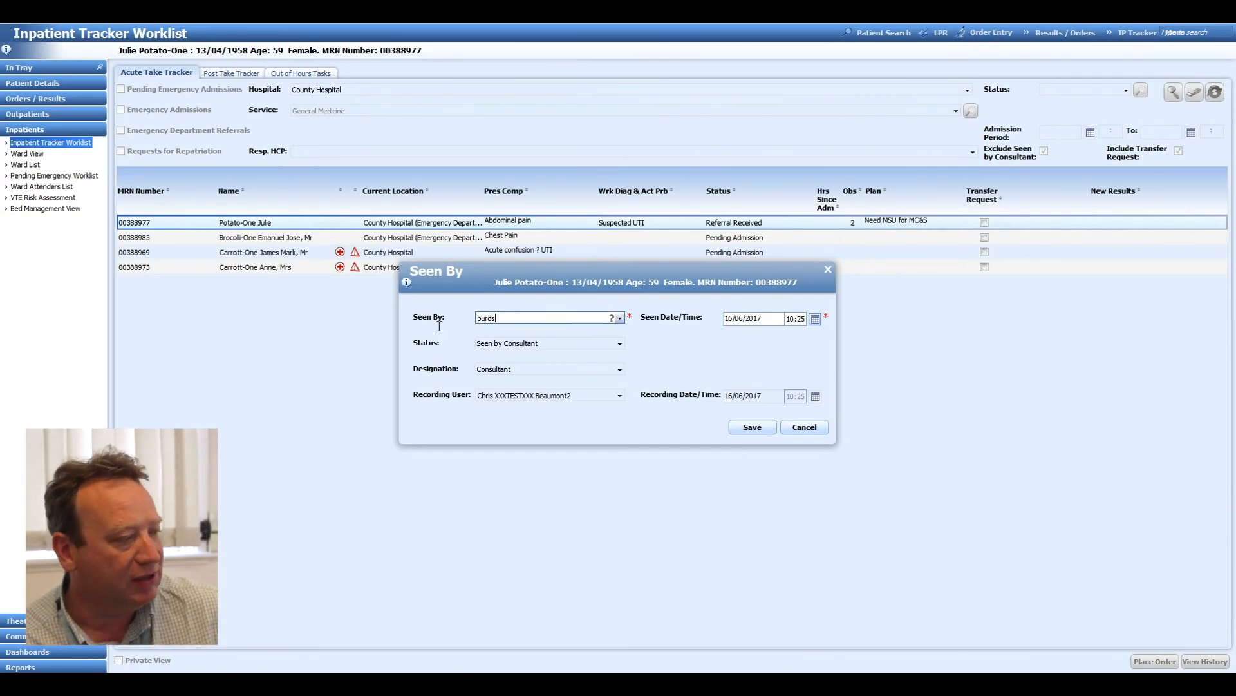
pyautogui.press('Return')
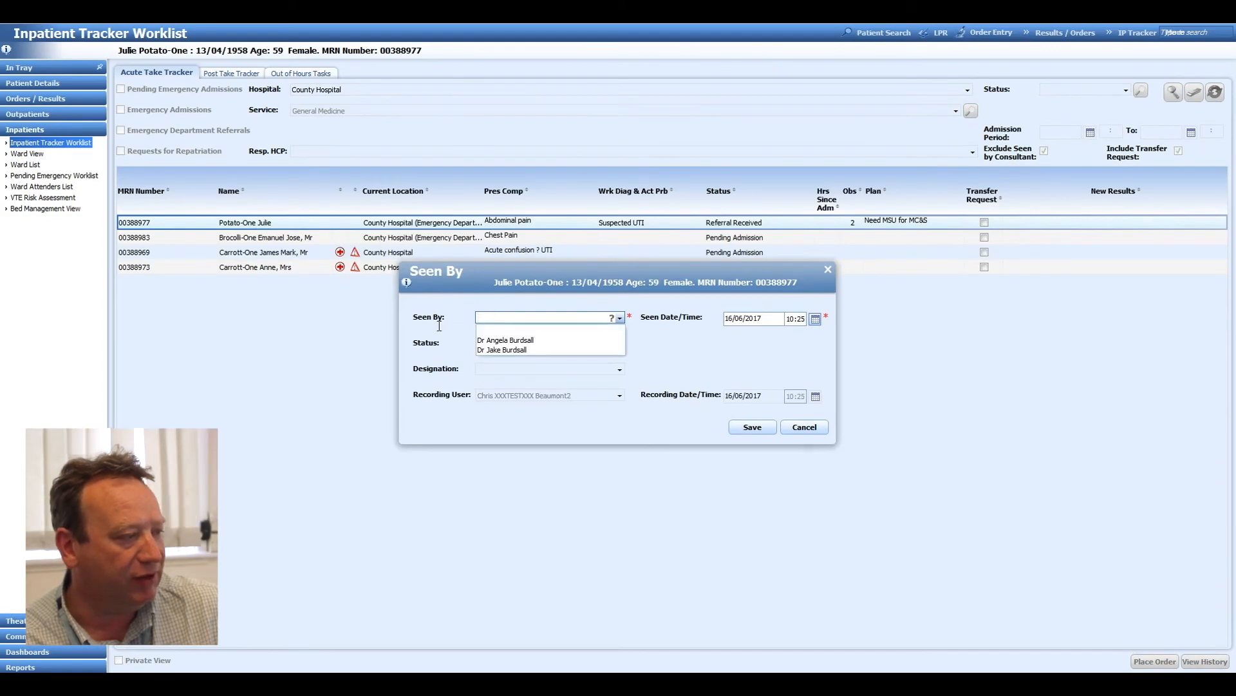
pyautogui.click(501, 350)
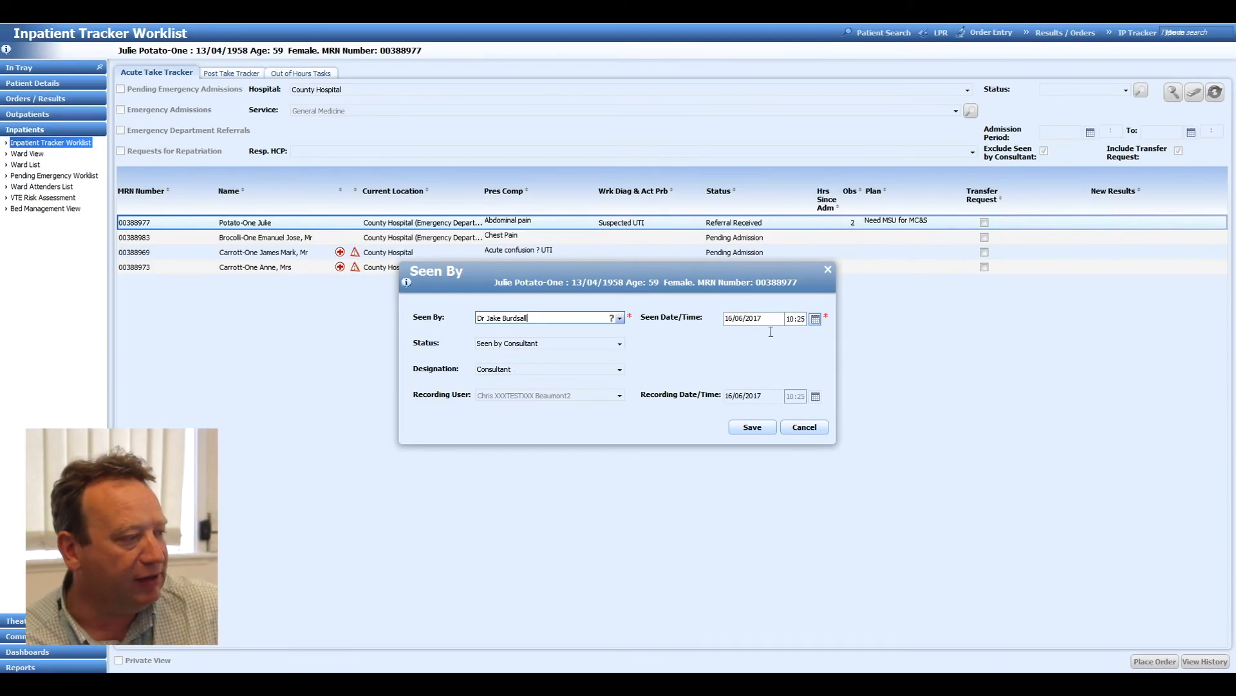
# Save the Seen By record with a seen time of 10:00 and rerun the worklist search including patients seen by a consultant.
pyautogui.doubleClick(800, 319)
pyautogui.write('00')
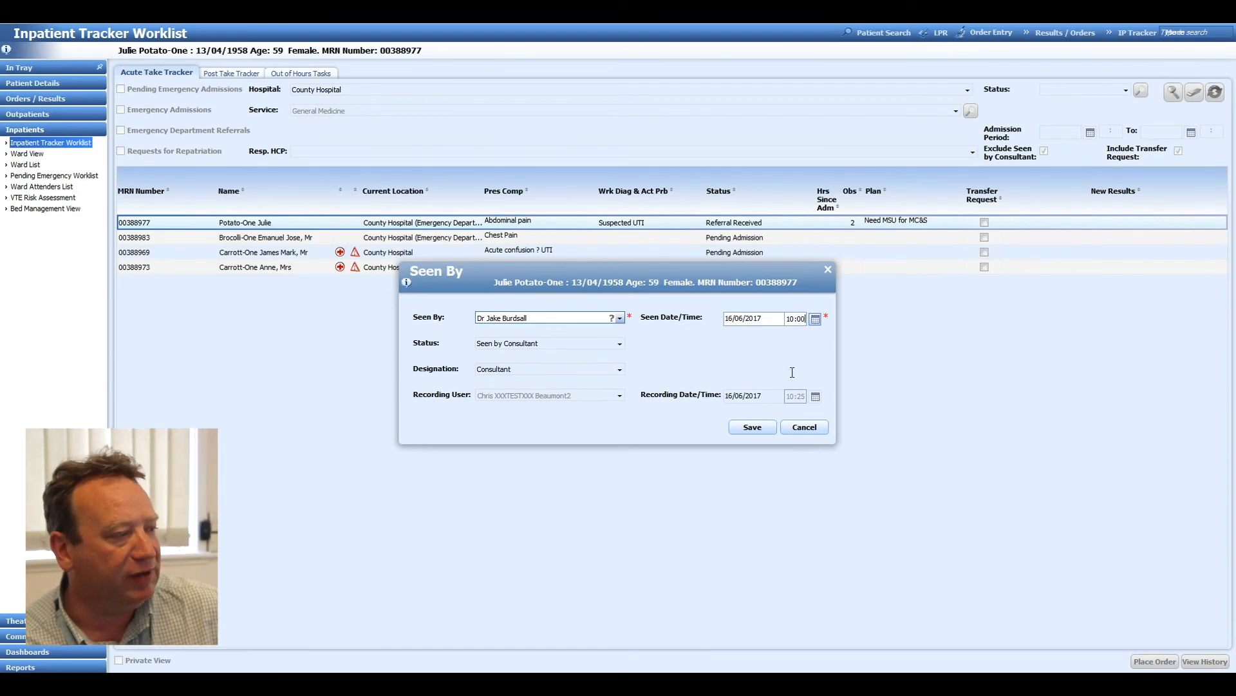
pyautogui.click(770, 426)
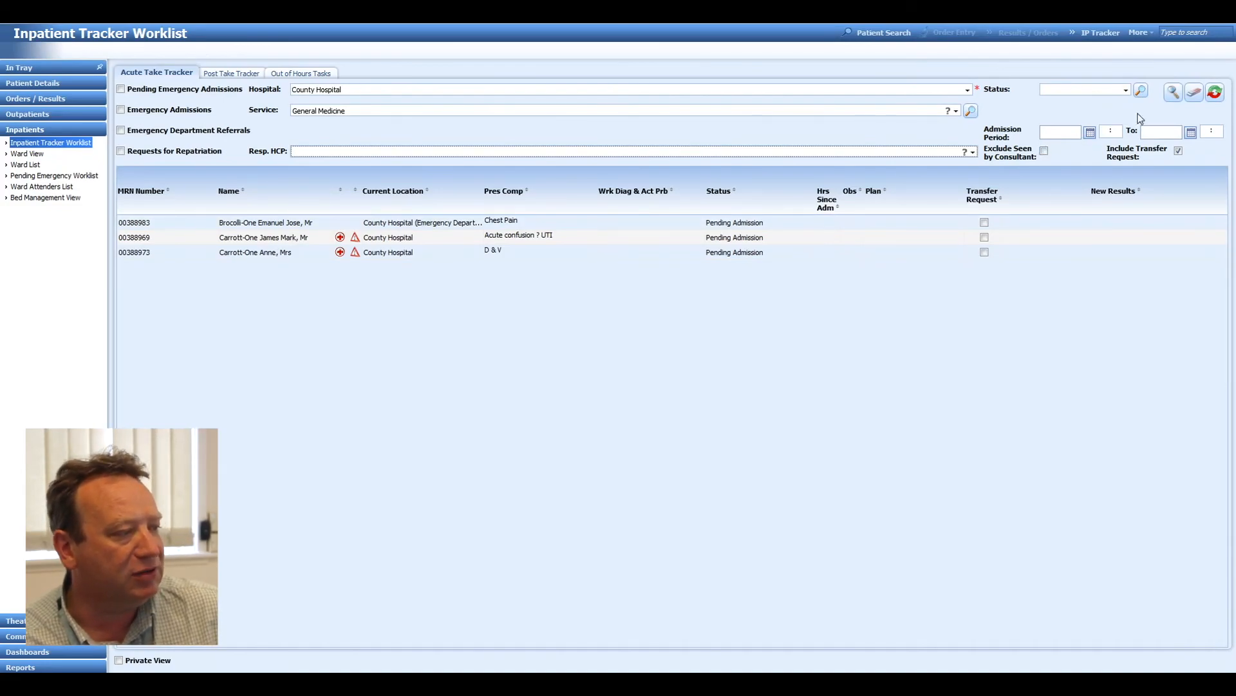
pyautogui.click(1173, 94)
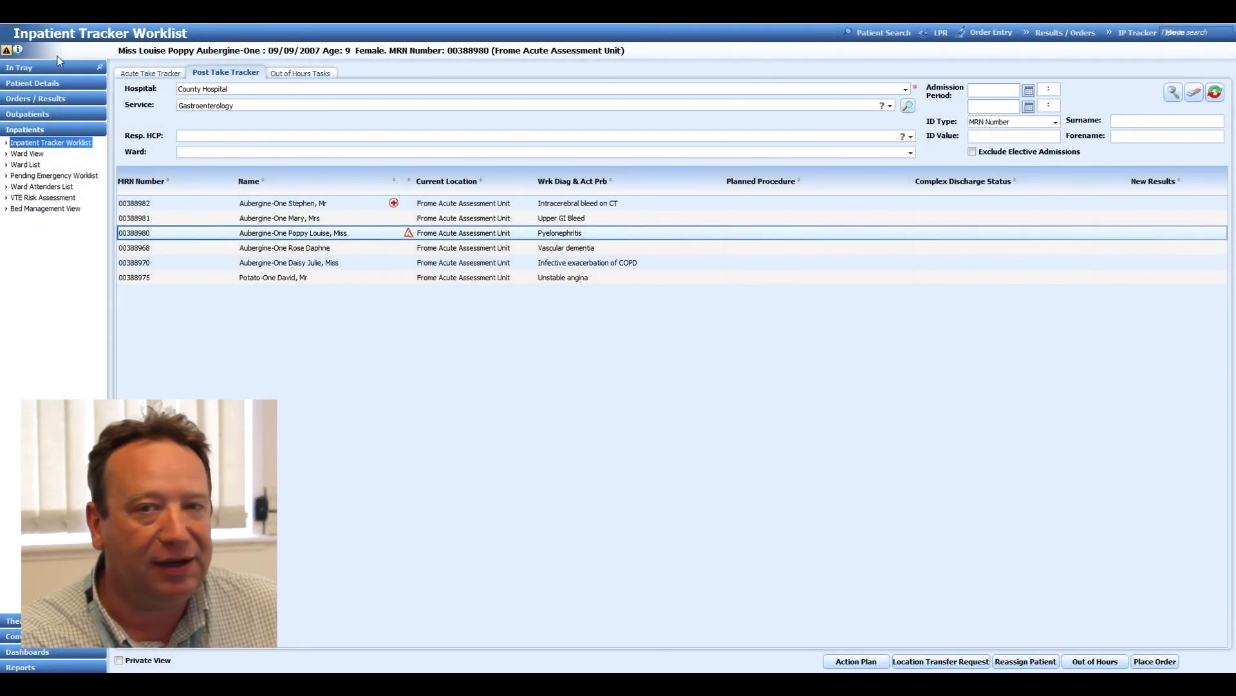
# Start a location transfer request for the post take patient with pyelonephritis, choosing Arrow Ward as a mandated ward.
pyautogui.rightClick(278, 235)
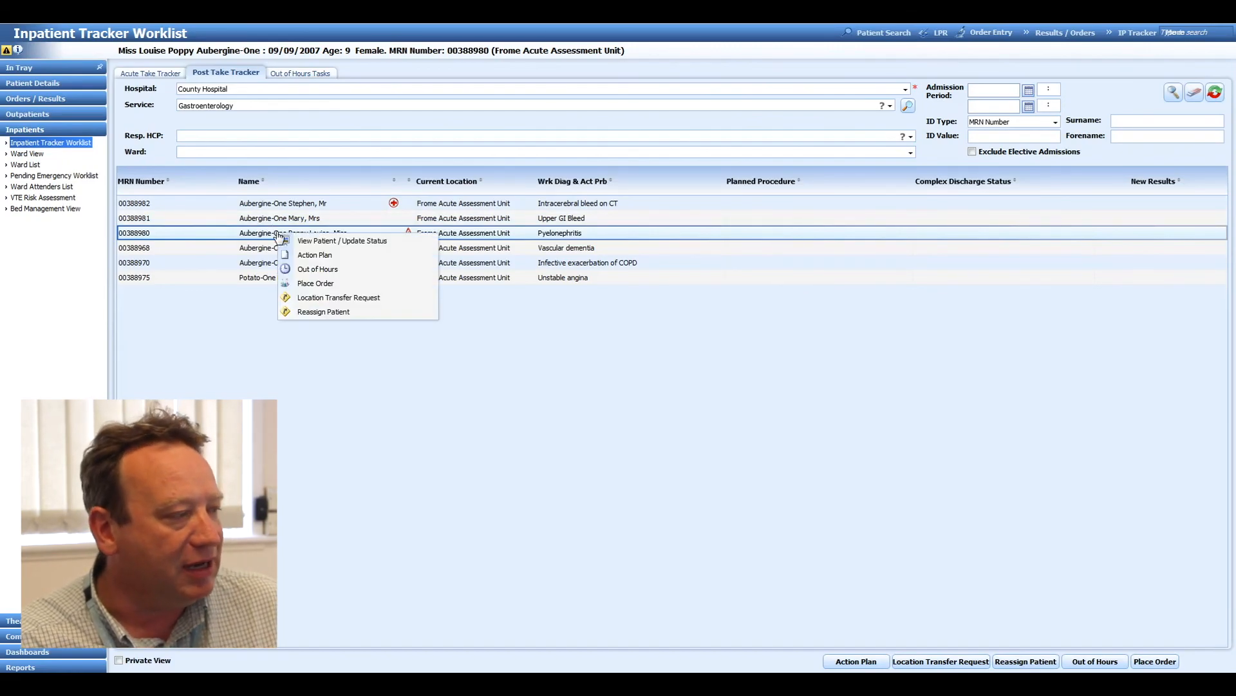
pyautogui.click(317, 298)
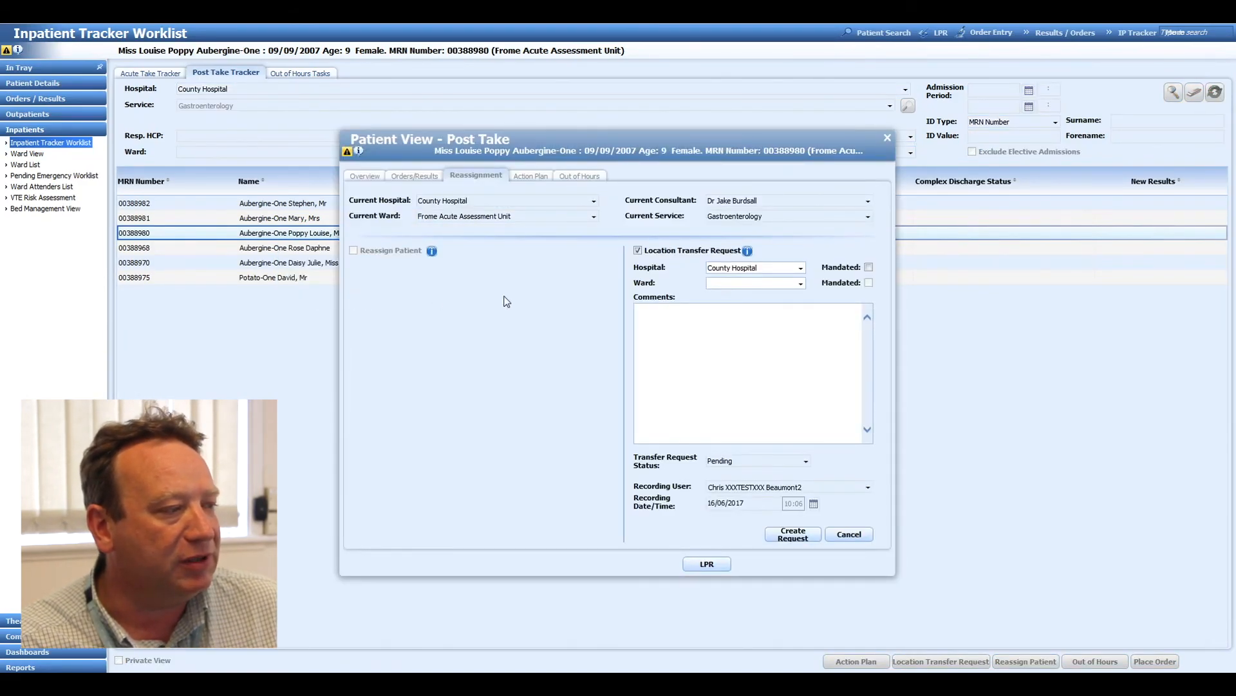
pyautogui.click(716, 284)
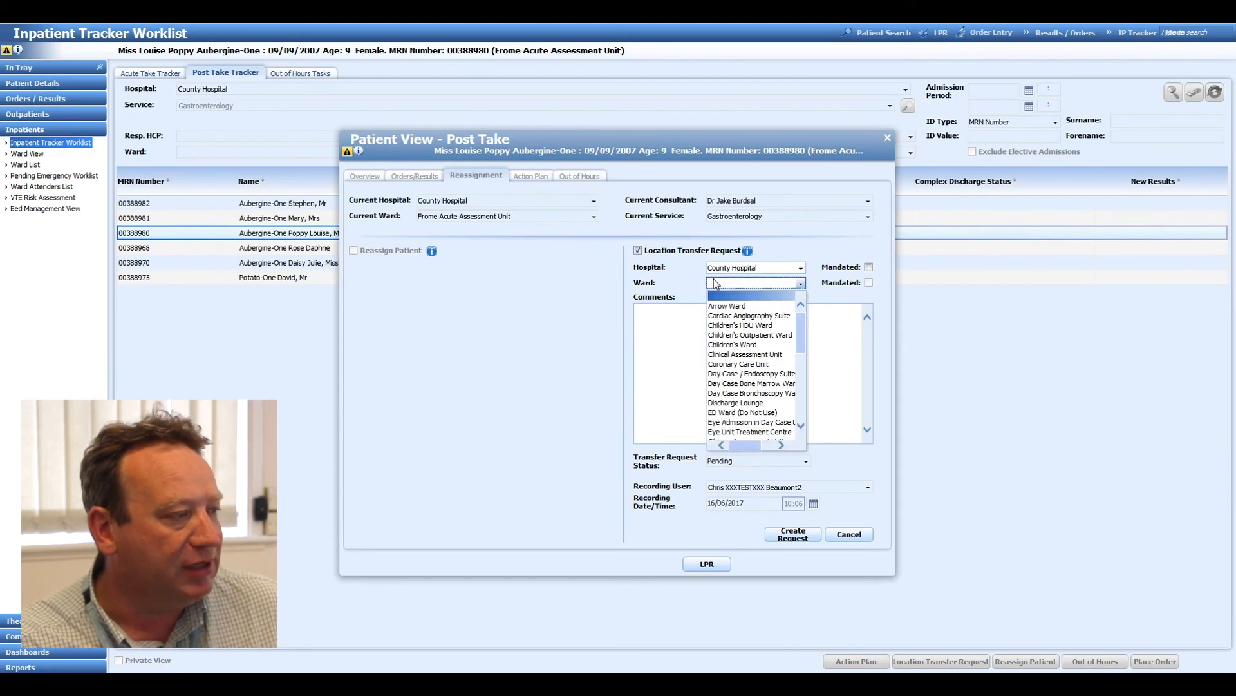
pyautogui.click(720, 305)
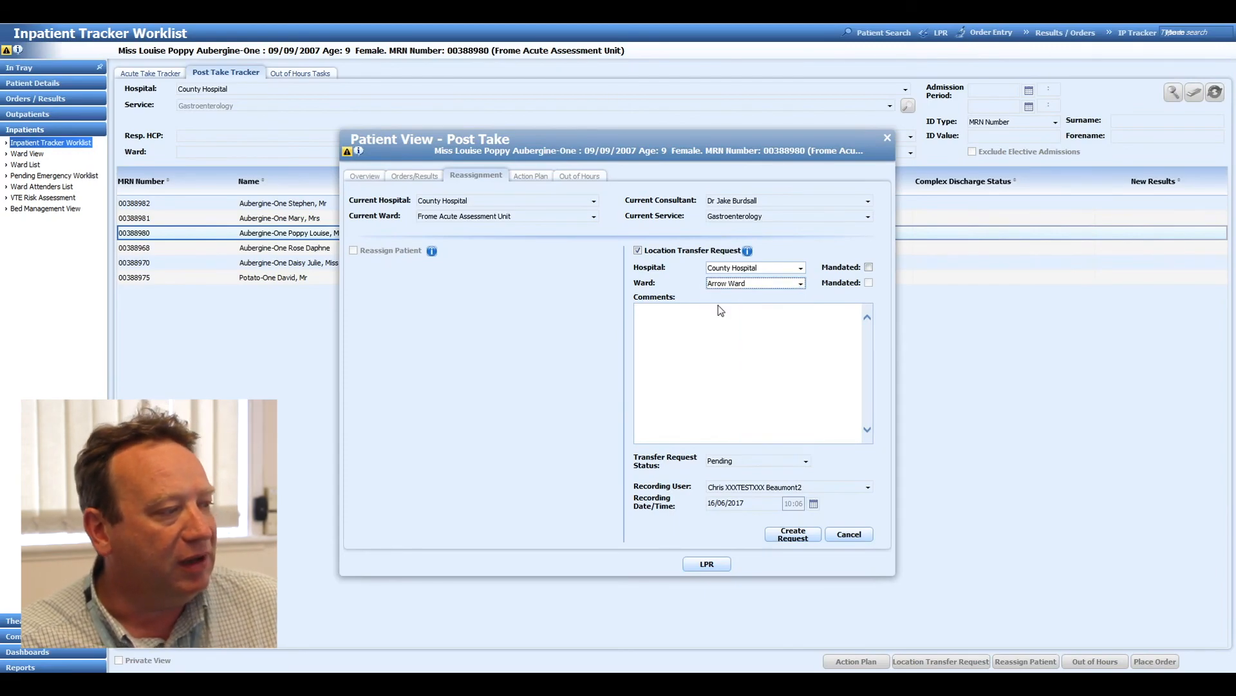
pyautogui.click(868, 283)
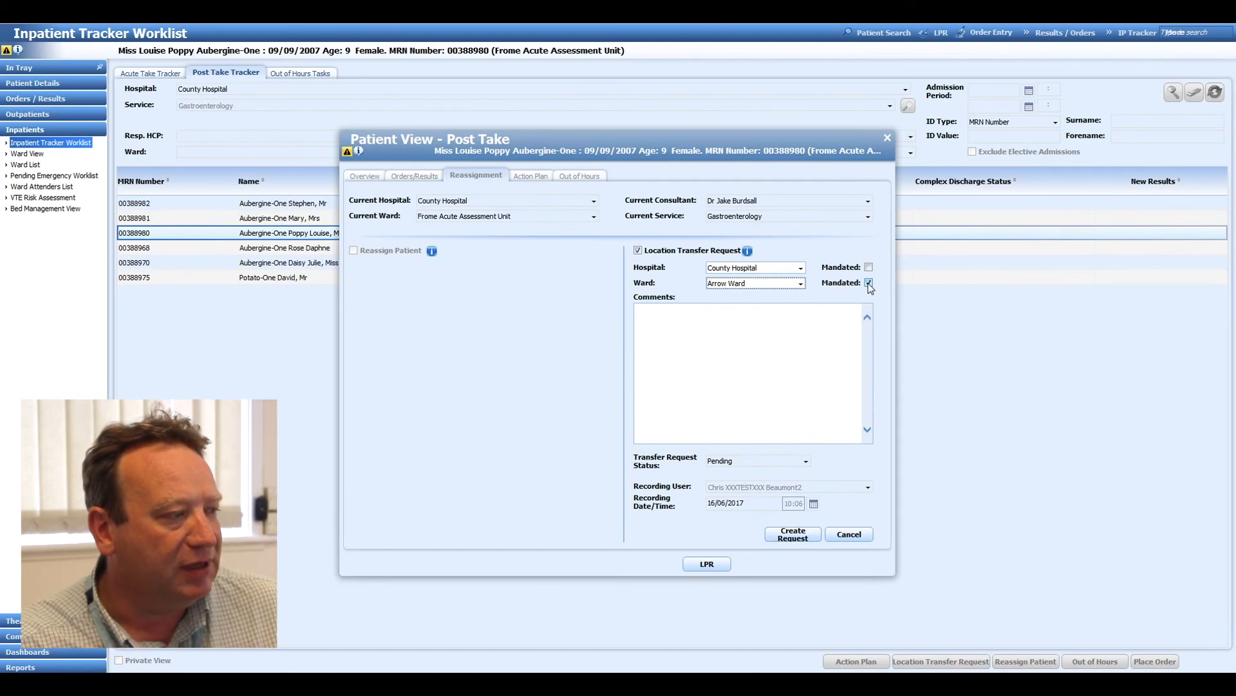
# Add the comment "Any free text can be added here" and create the location transfer request.
pyautogui.click(803, 331)
pyautogui.write('Any free tex')
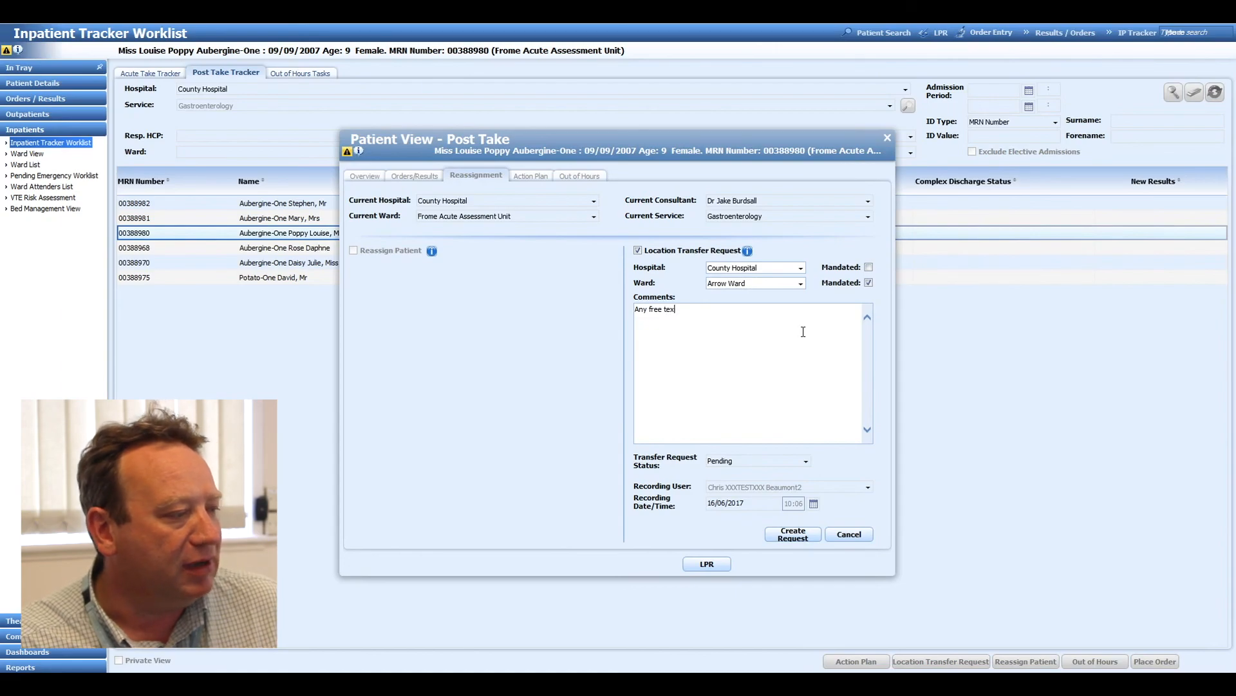
pyautogui.write('t can be added here')
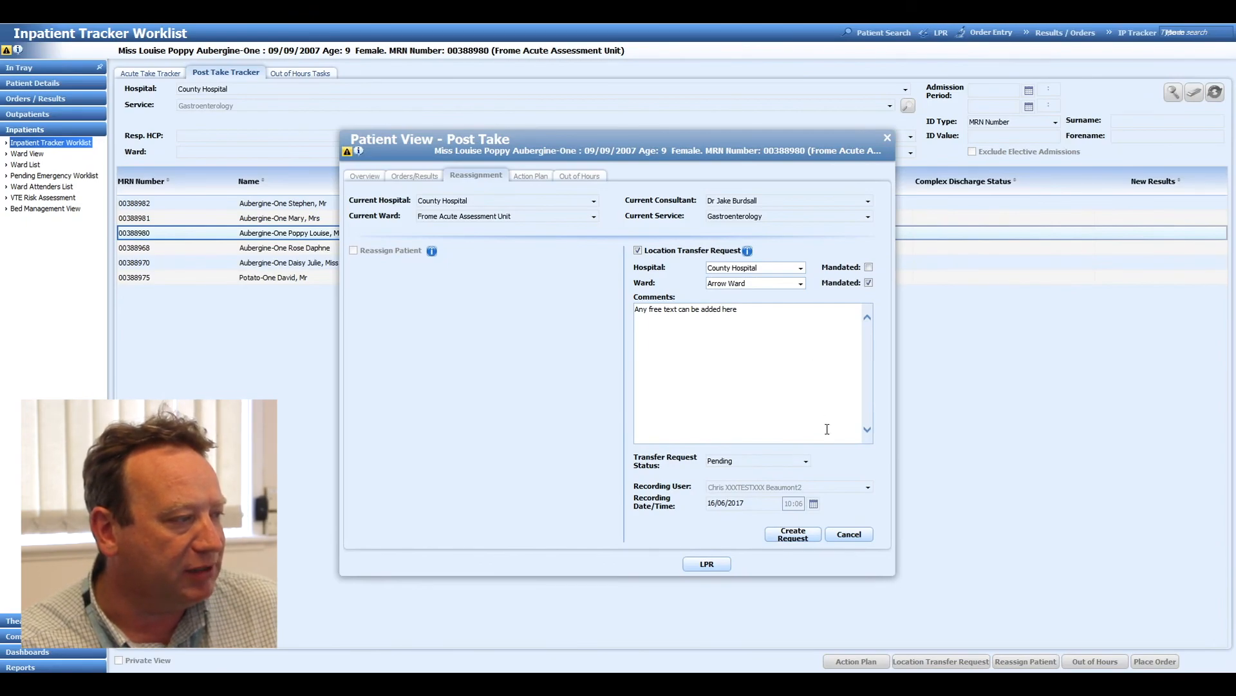
pyautogui.click(816, 534)
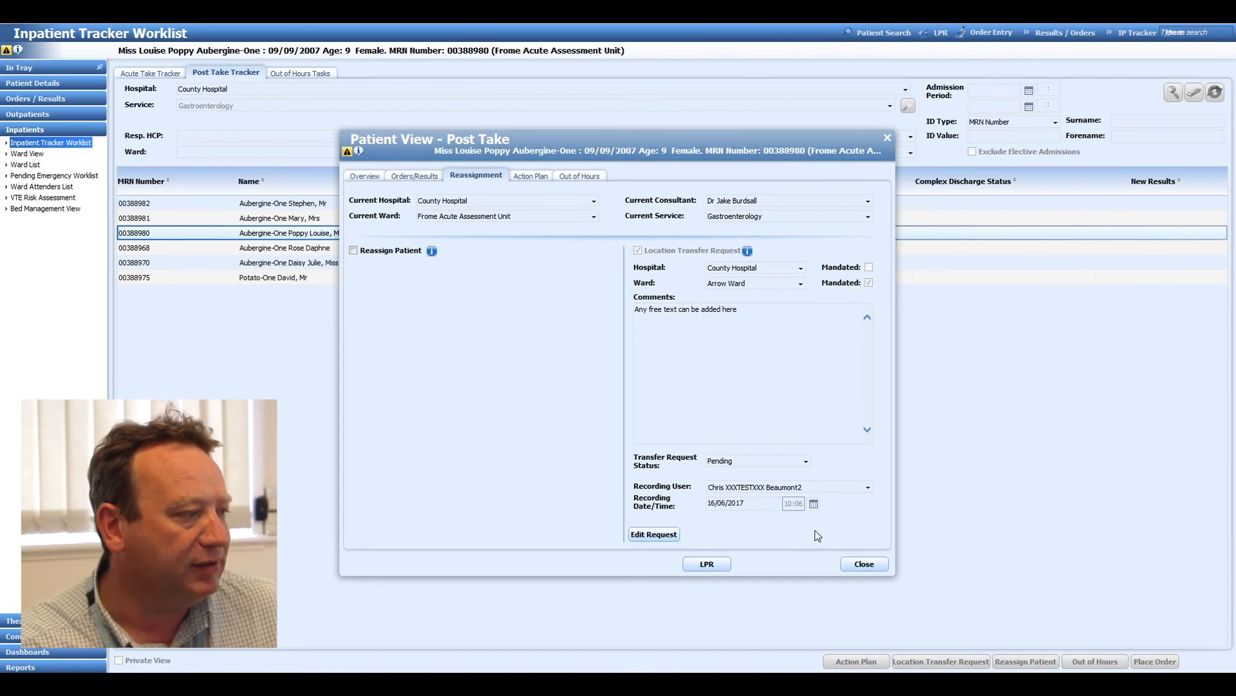
# Edit the transfer request to use Coronary Care Unit as the ward, append ". Further comments" to the comments, and save it.
pyautogui.click(667, 535)
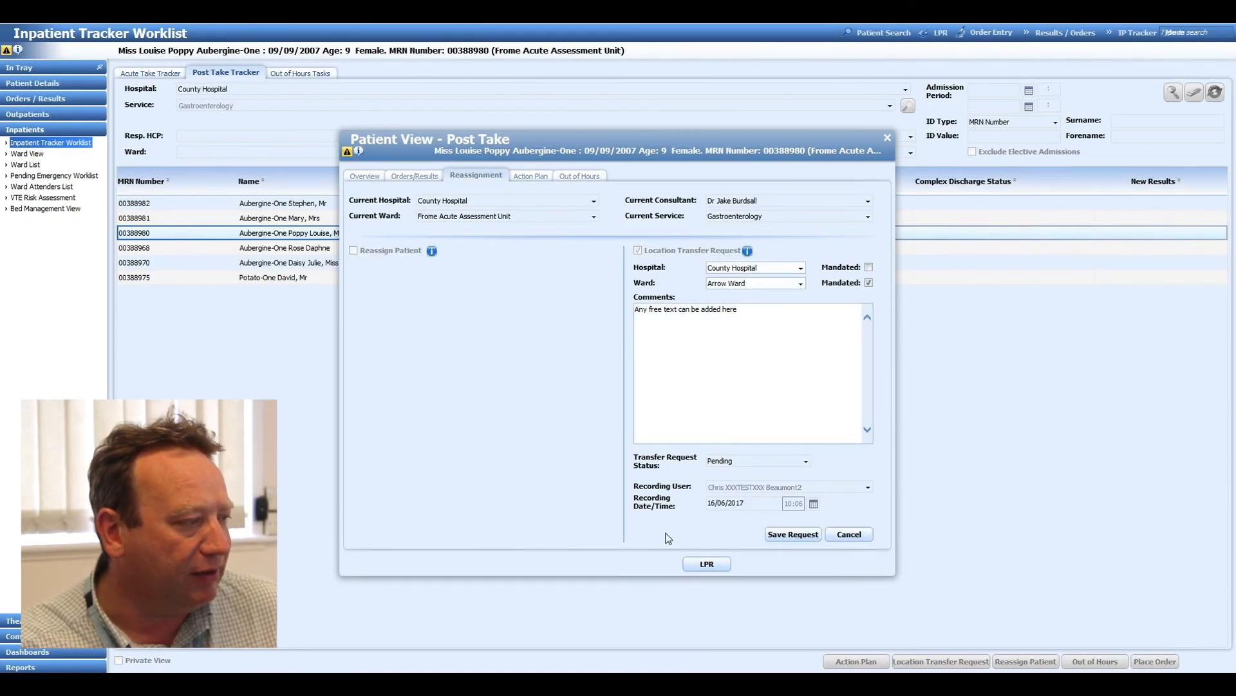
pyautogui.click(778, 286)
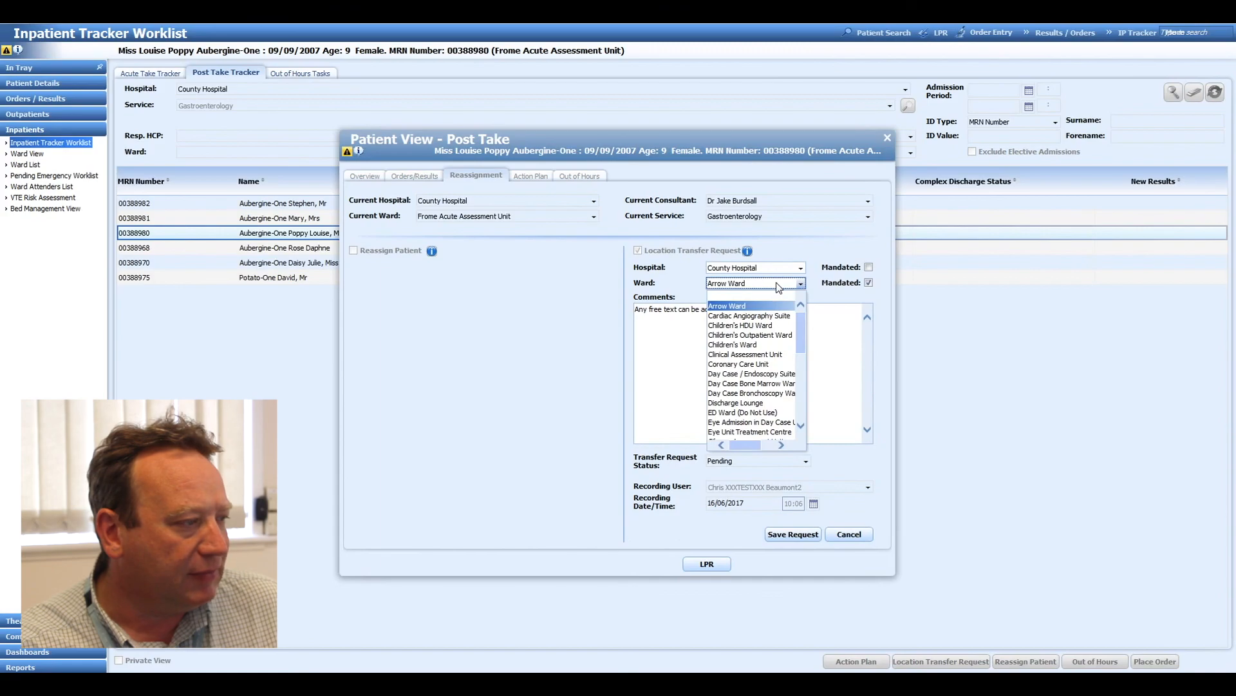
pyautogui.click(768, 363)
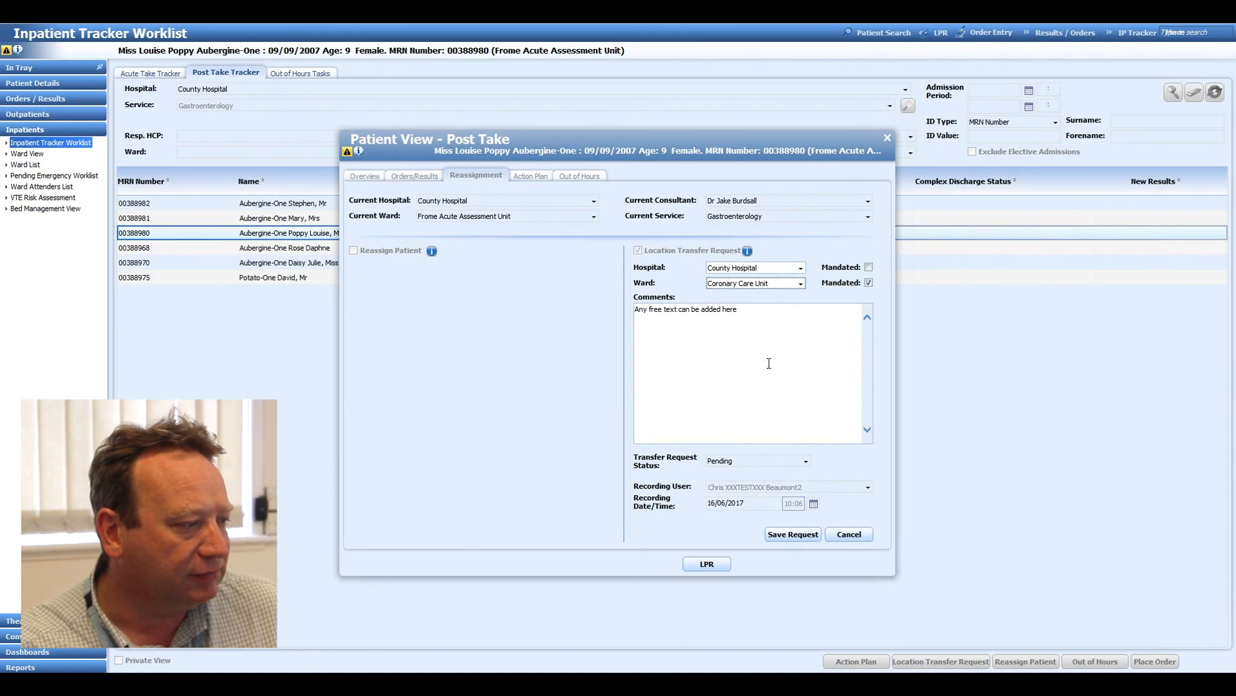
pyautogui.click(768, 344)
pyautogui.write('. Further comments')
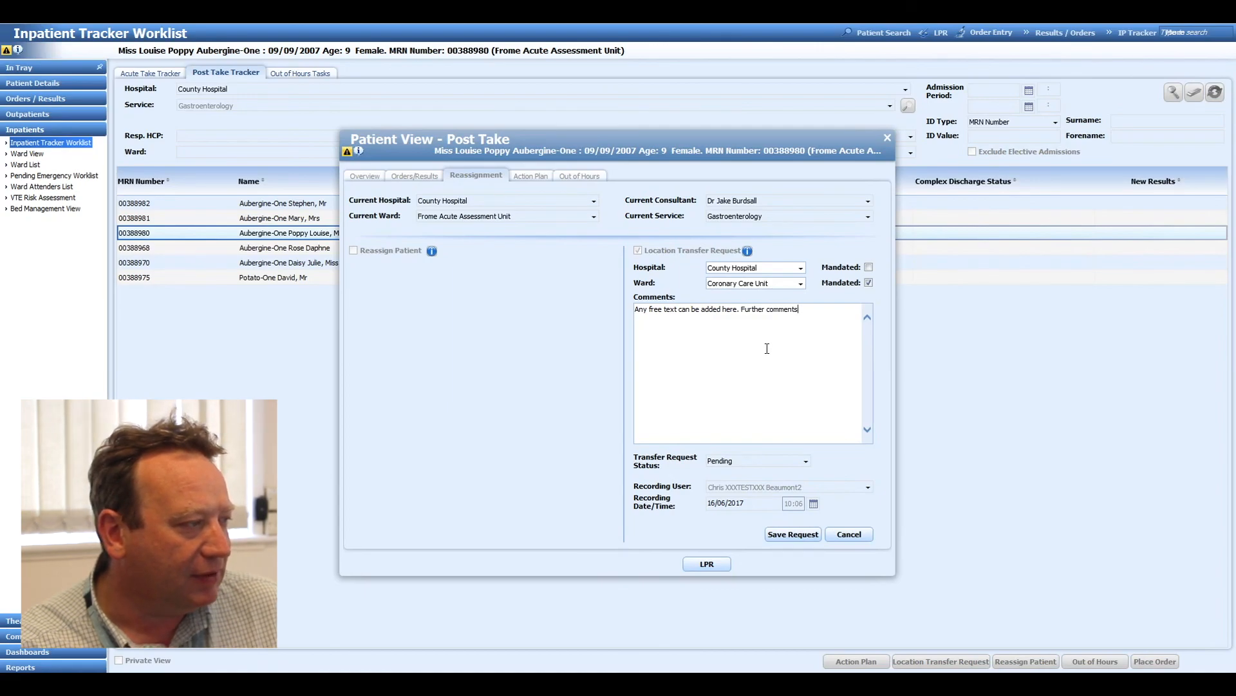
pyautogui.click(789, 534)
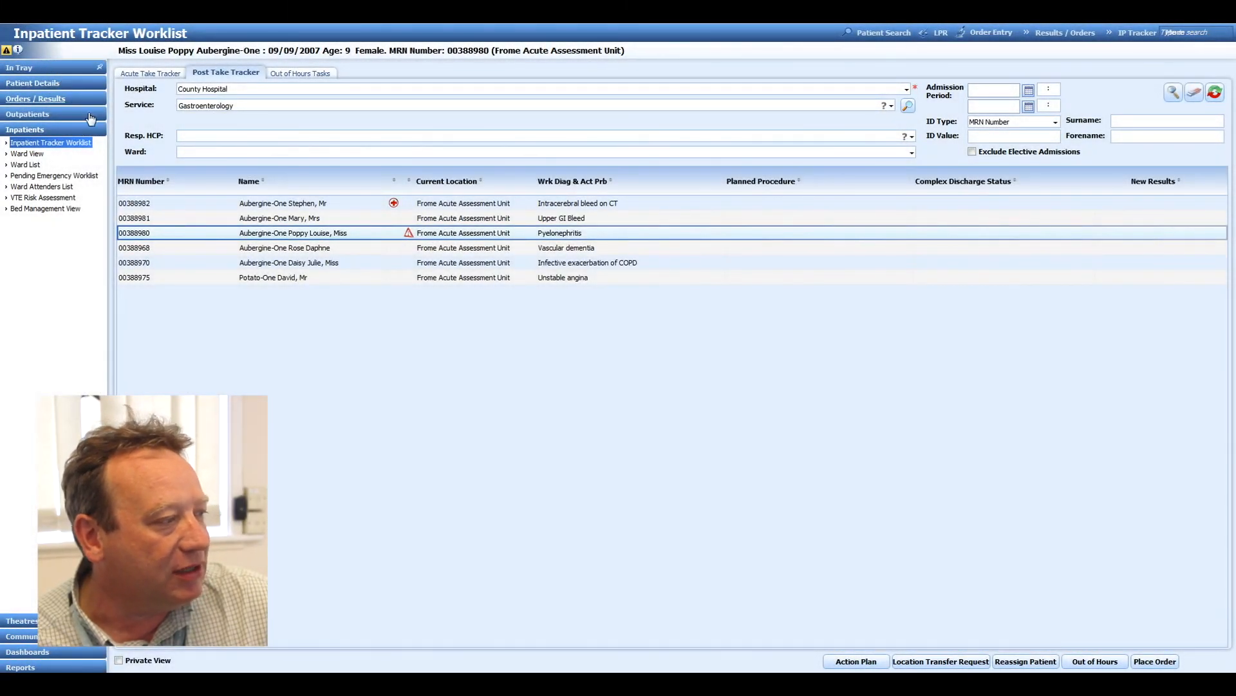
# Start a new out of hours task for the pyelonephritis patient as a Review for the Medical team with status Outstanding.
pyautogui.rightClick(234, 236)
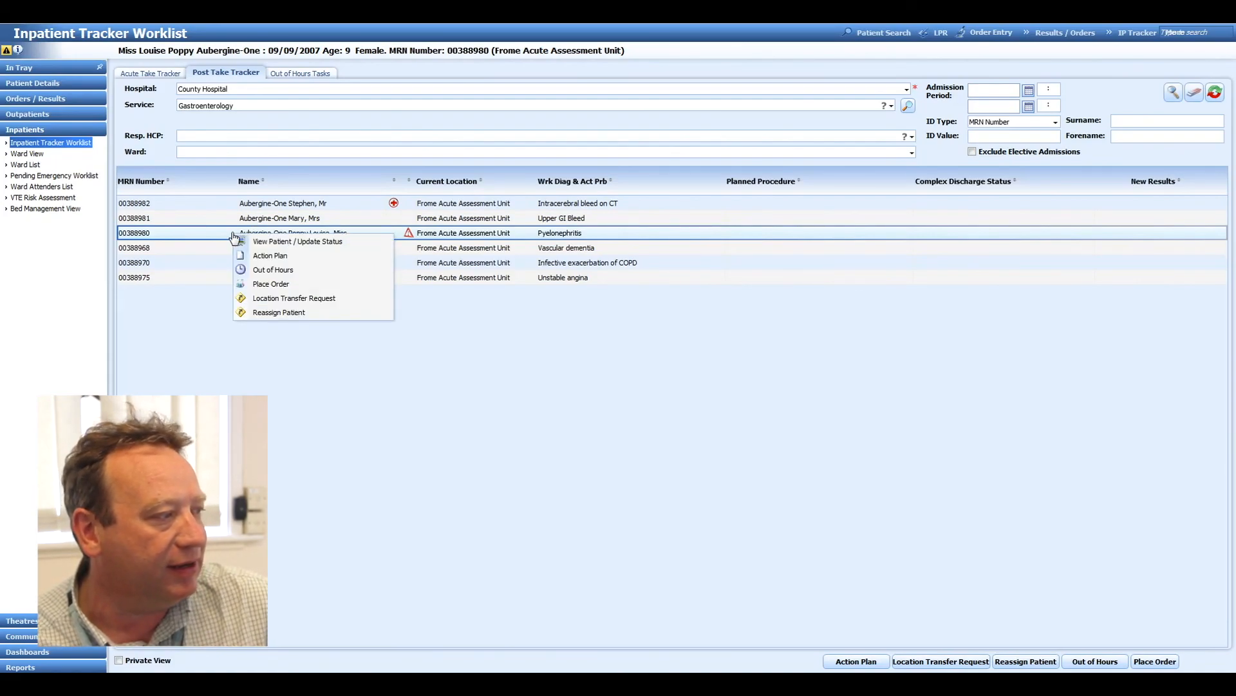
pyautogui.click(269, 270)
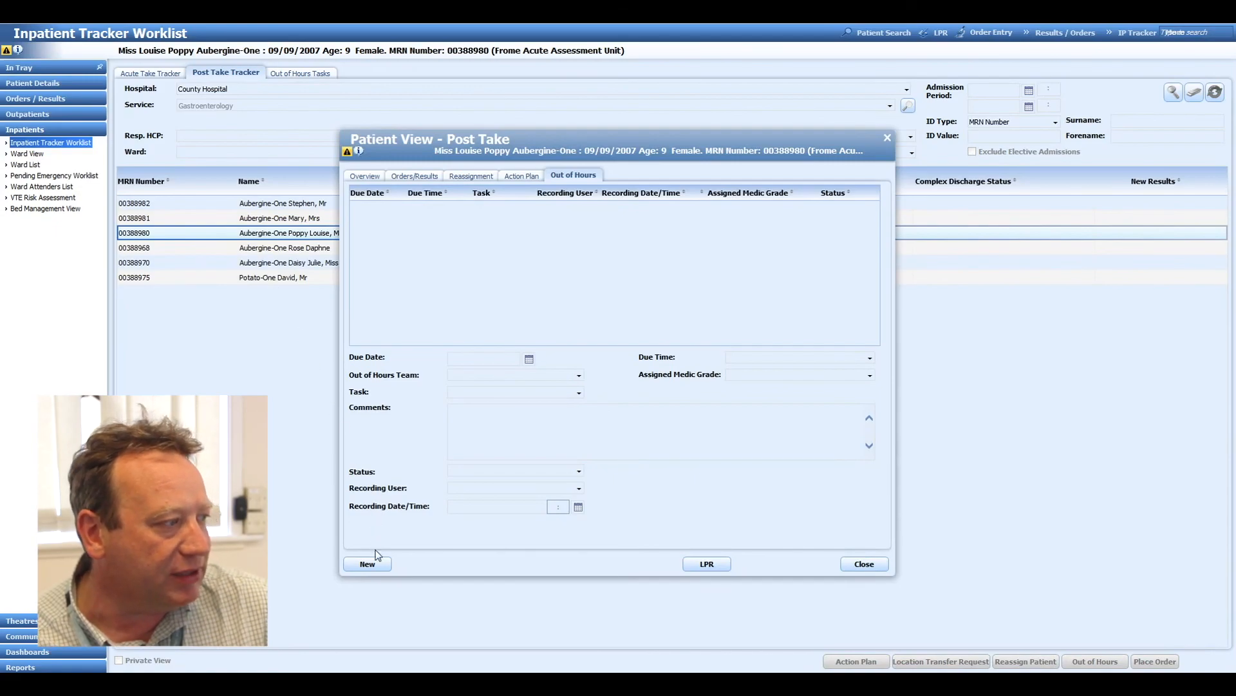
pyautogui.click(367, 565)
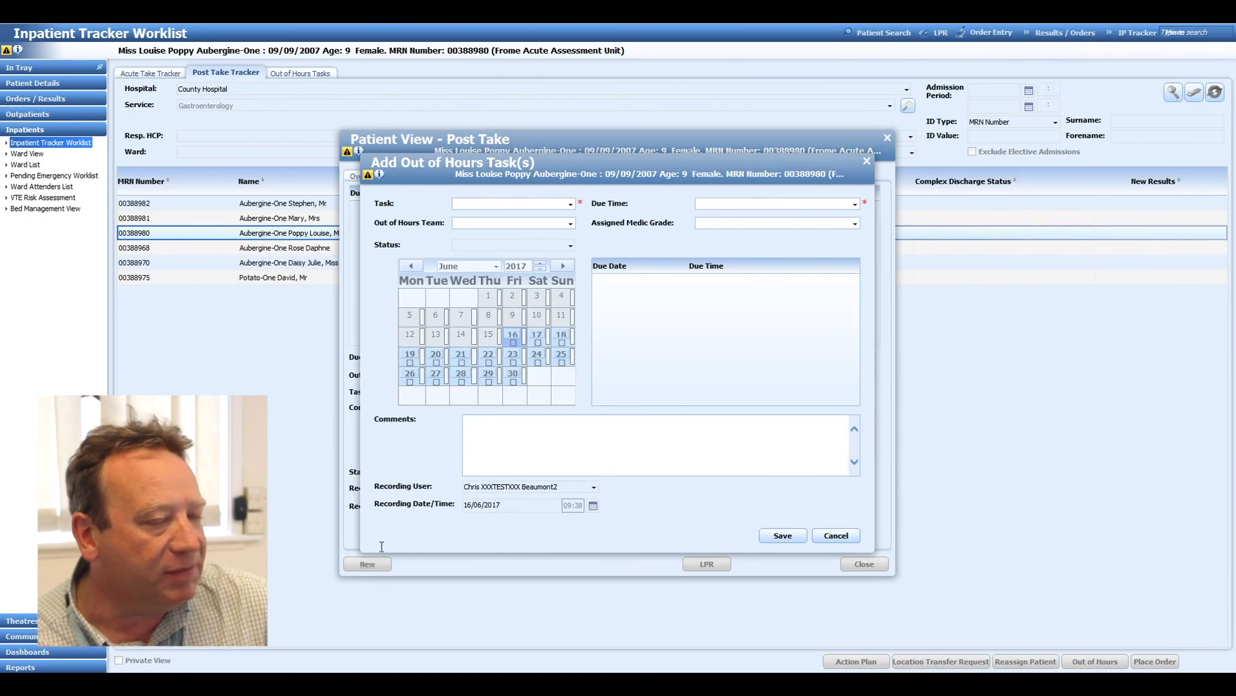
pyautogui.click(570, 206)
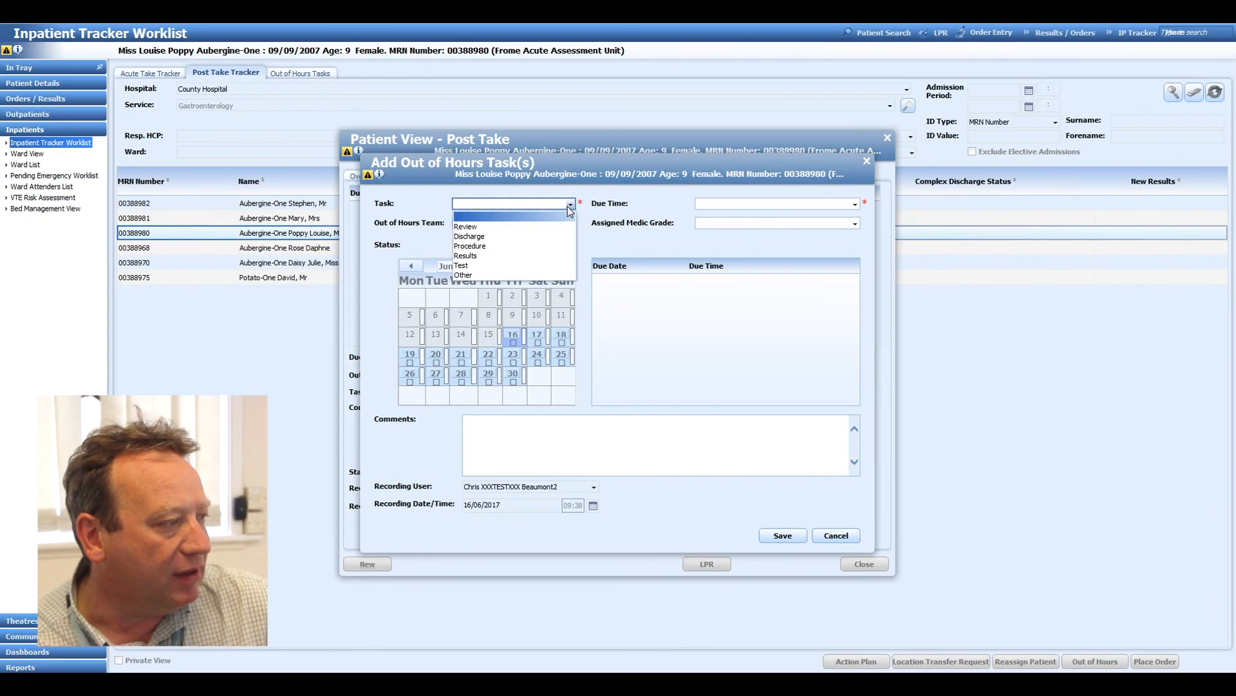
pyautogui.click(567, 227)
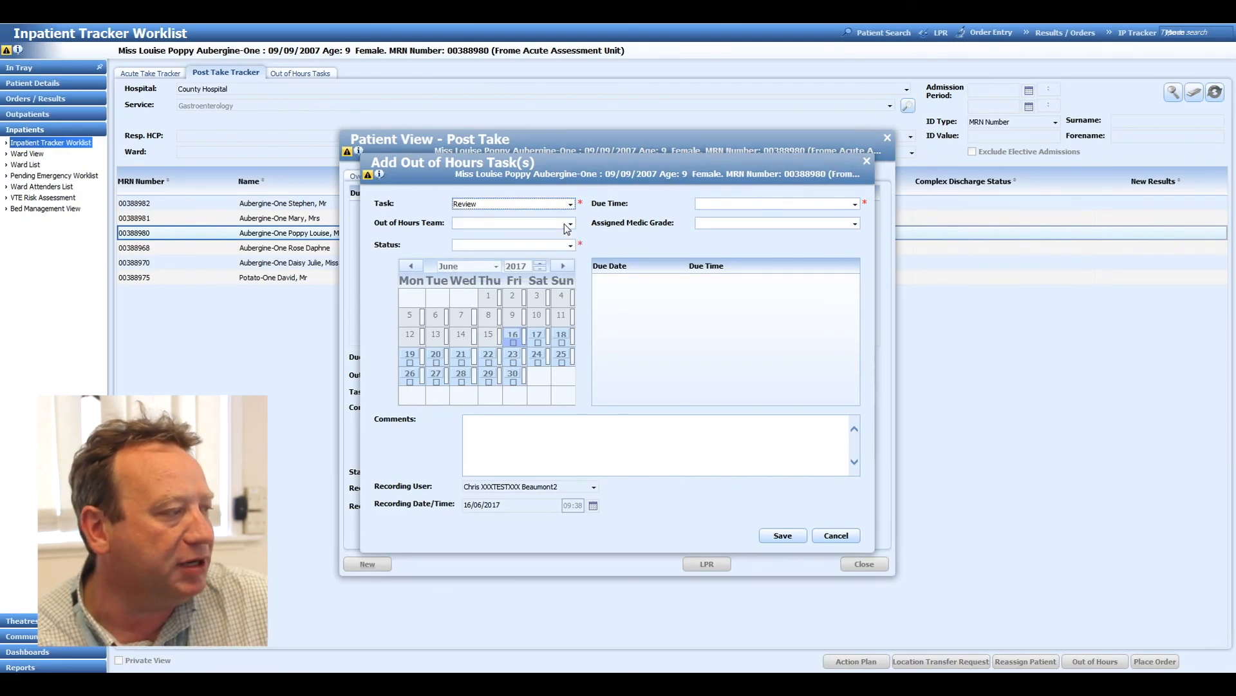
pyautogui.click(569, 224)
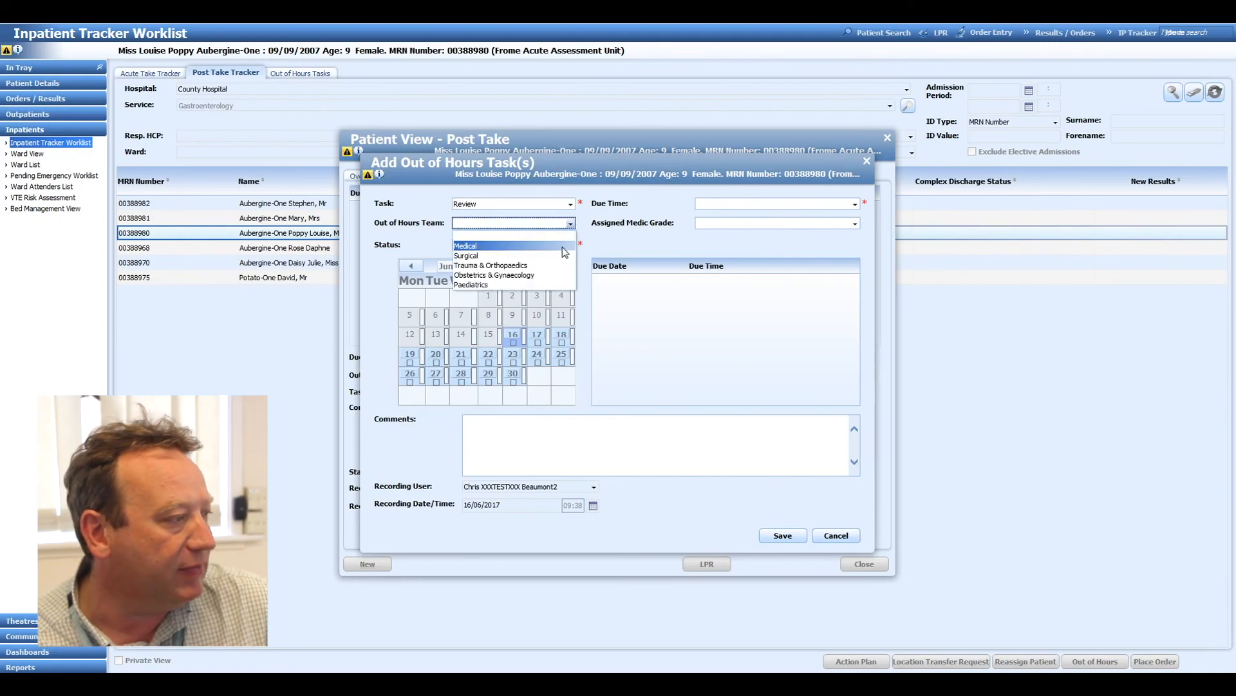
pyautogui.click(562, 247)
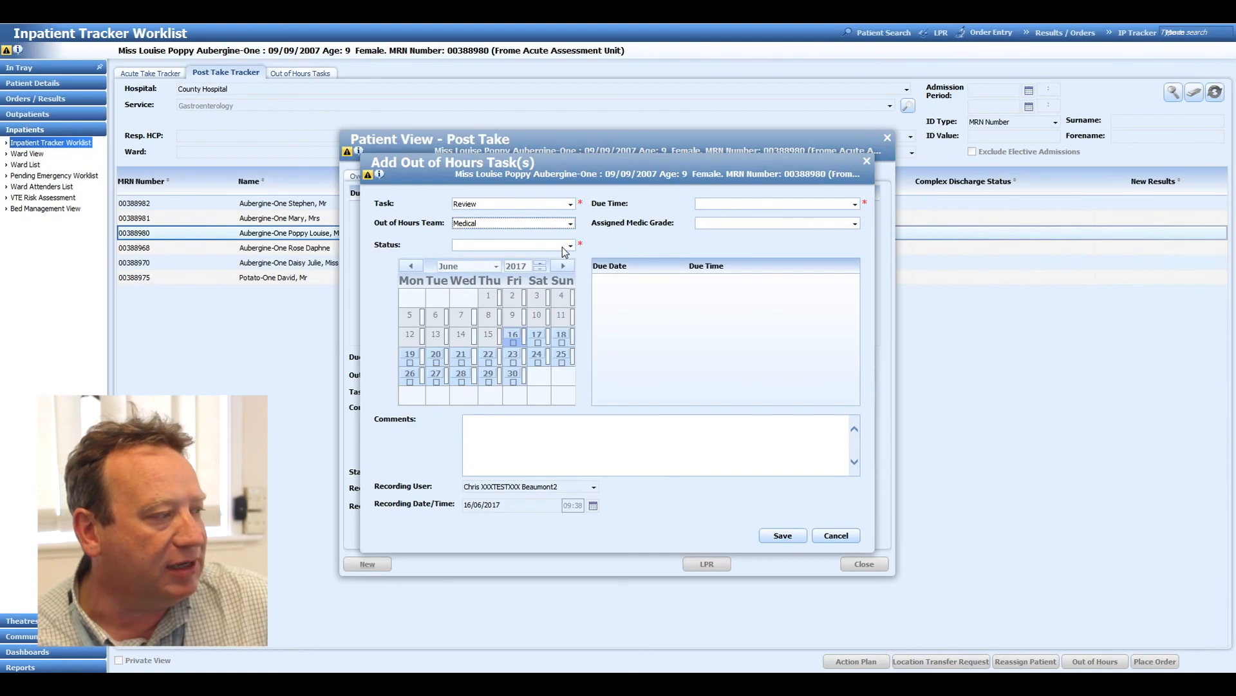
pyautogui.click(570, 245)
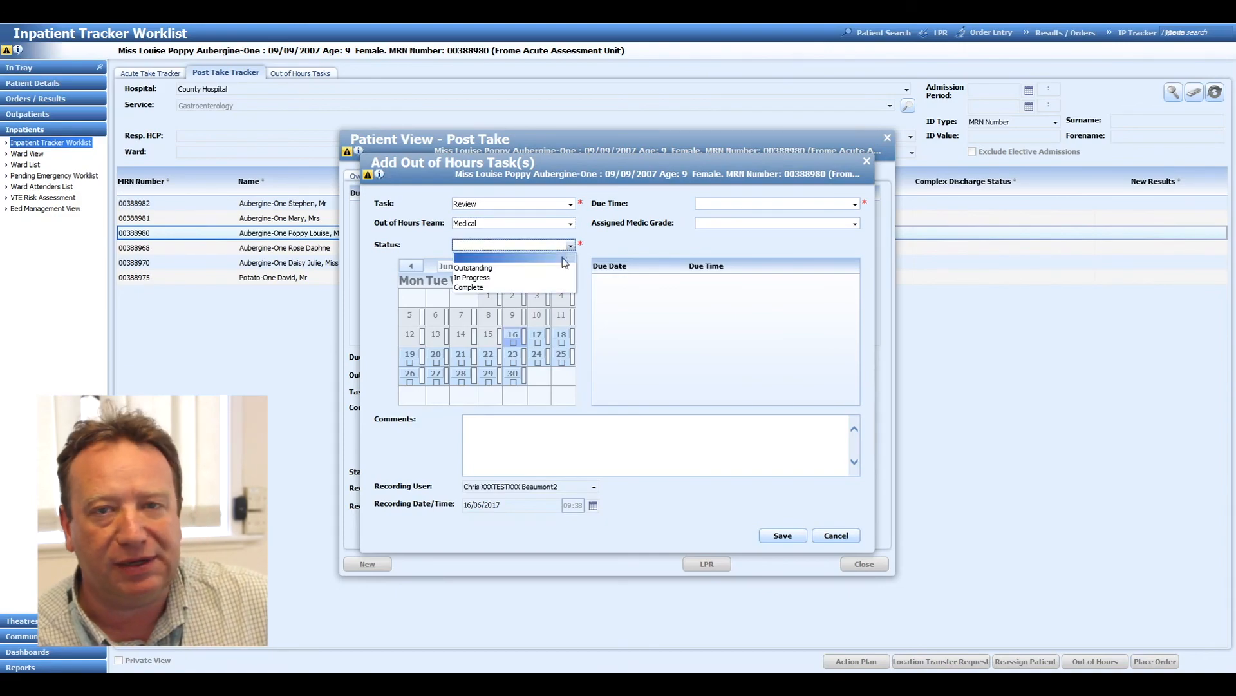
pyautogui.click(564, 269)
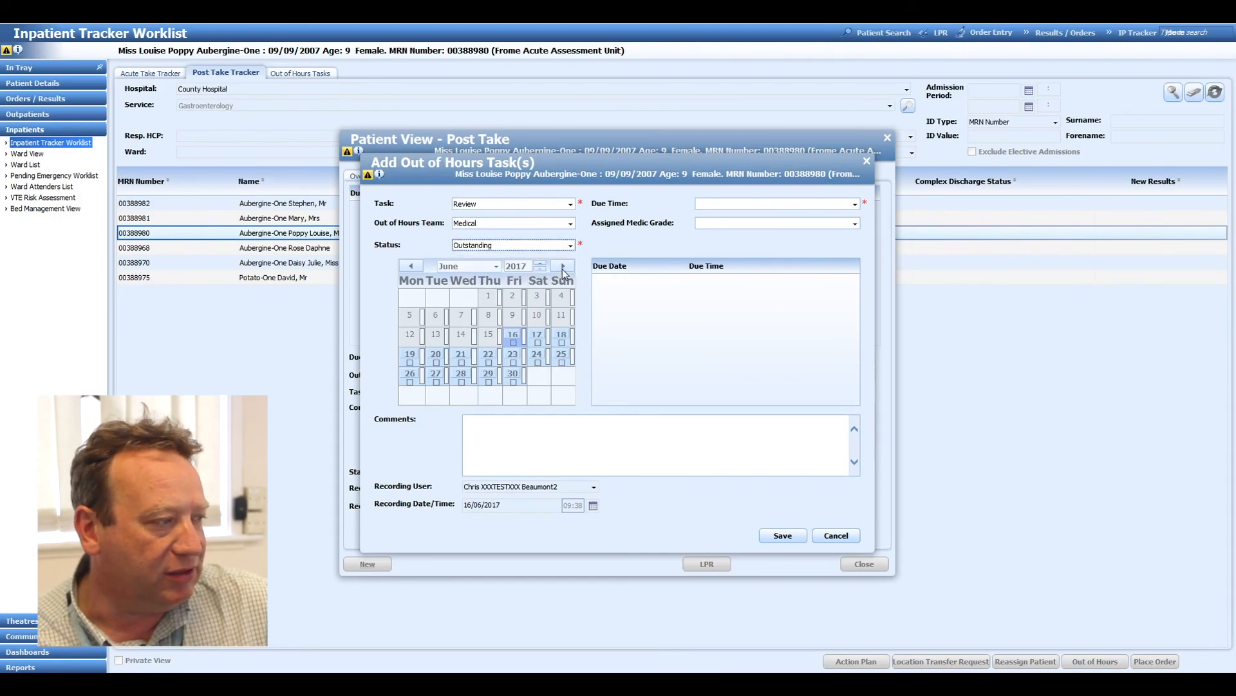
# Set the task's due time to Anytime, assign it to a Senior House Officer, and schedule it for 17 and 18 June 2017.
pyautogui.click(727, 206)
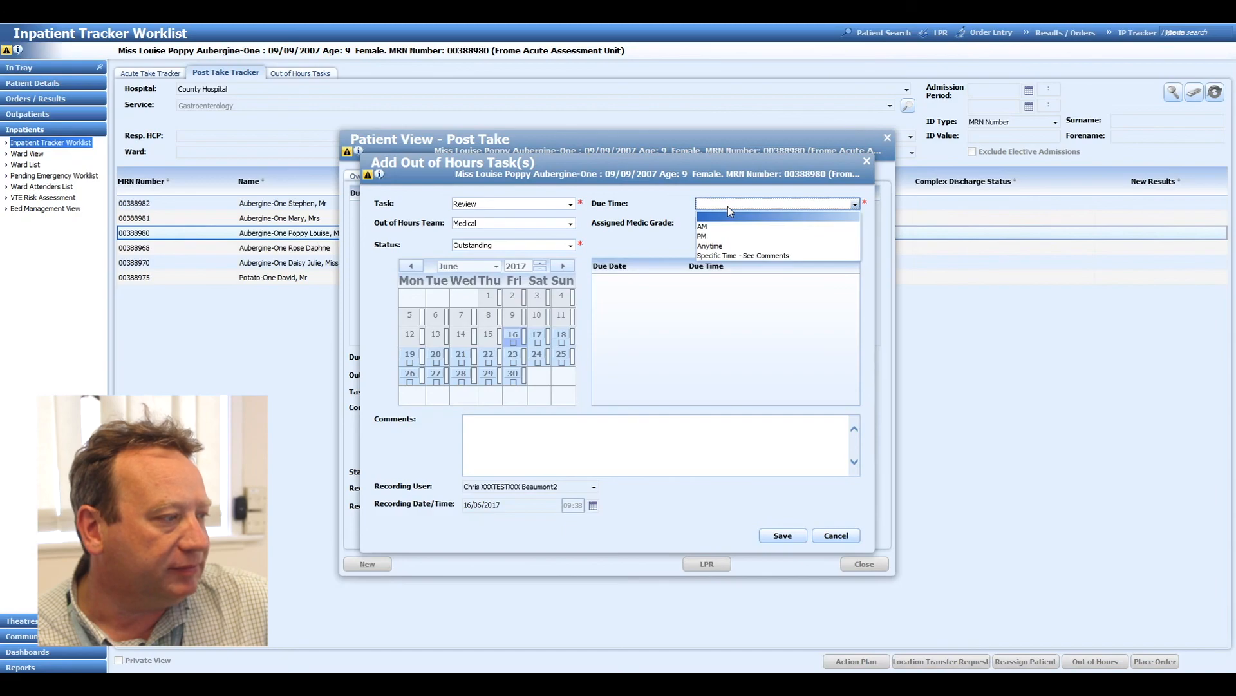
pyautogui.click(725, 246)
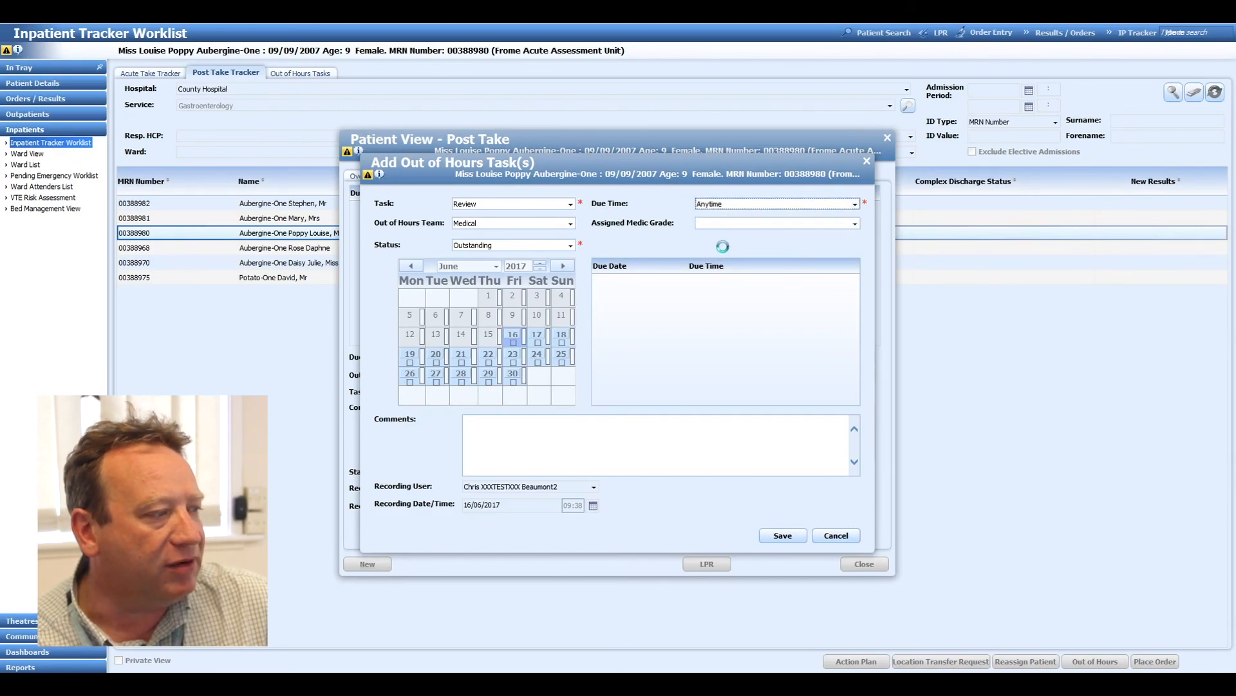
pyautogui.click(855, 223)
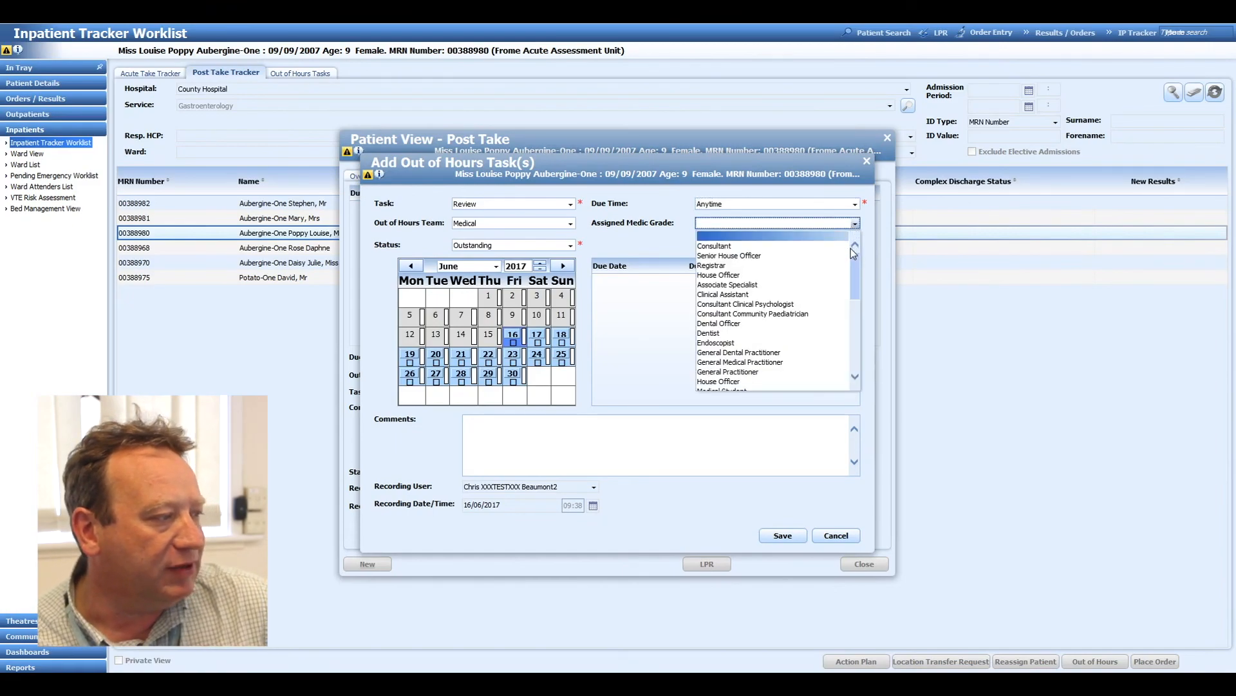
pyautogui.click(821, 257)
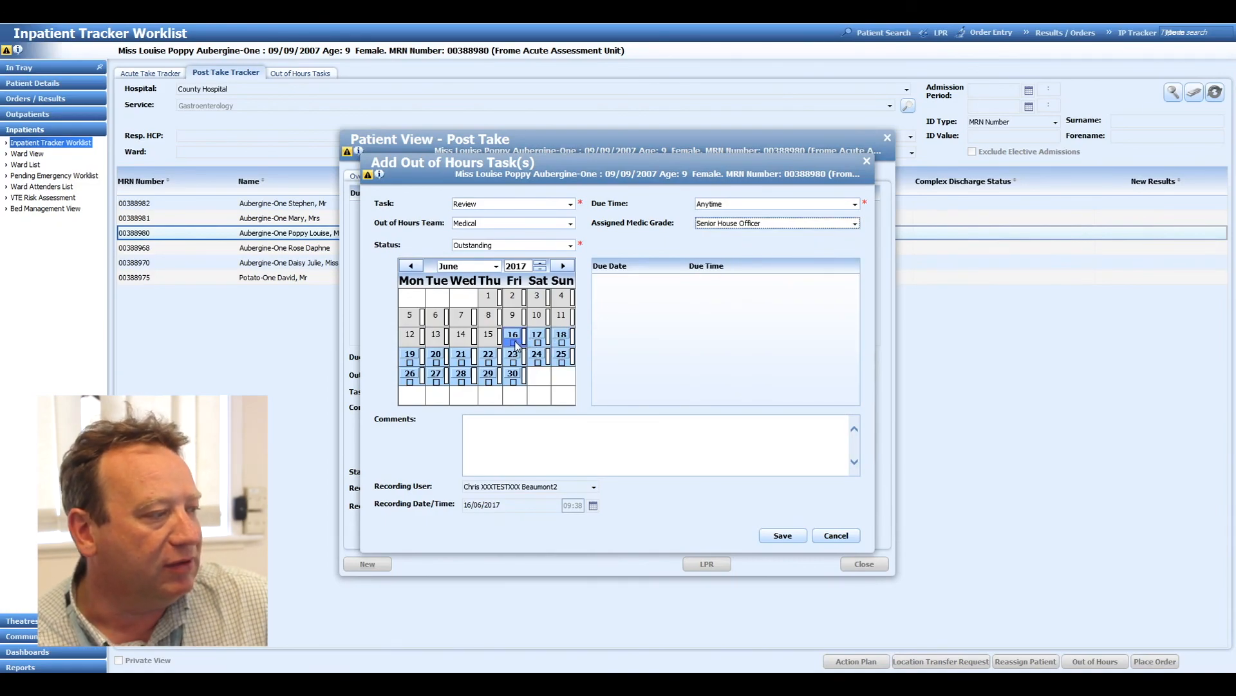
pyautogui.click(539, 342)
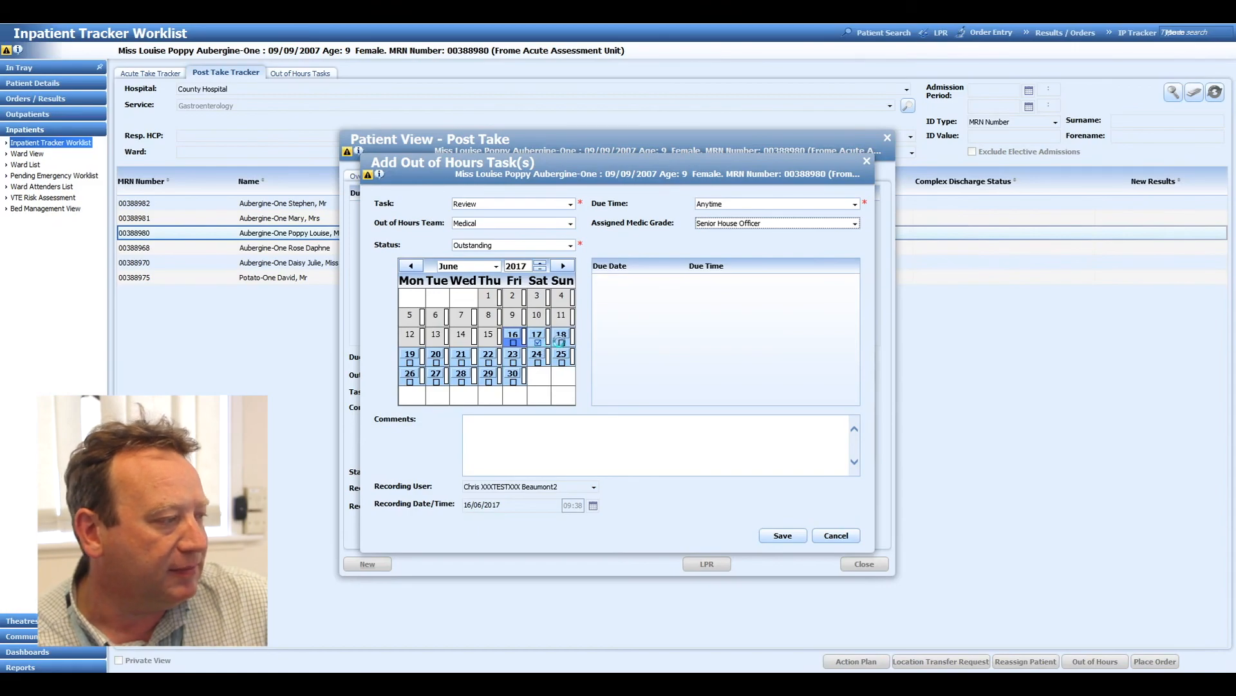
pyautogui.click(562, 343)
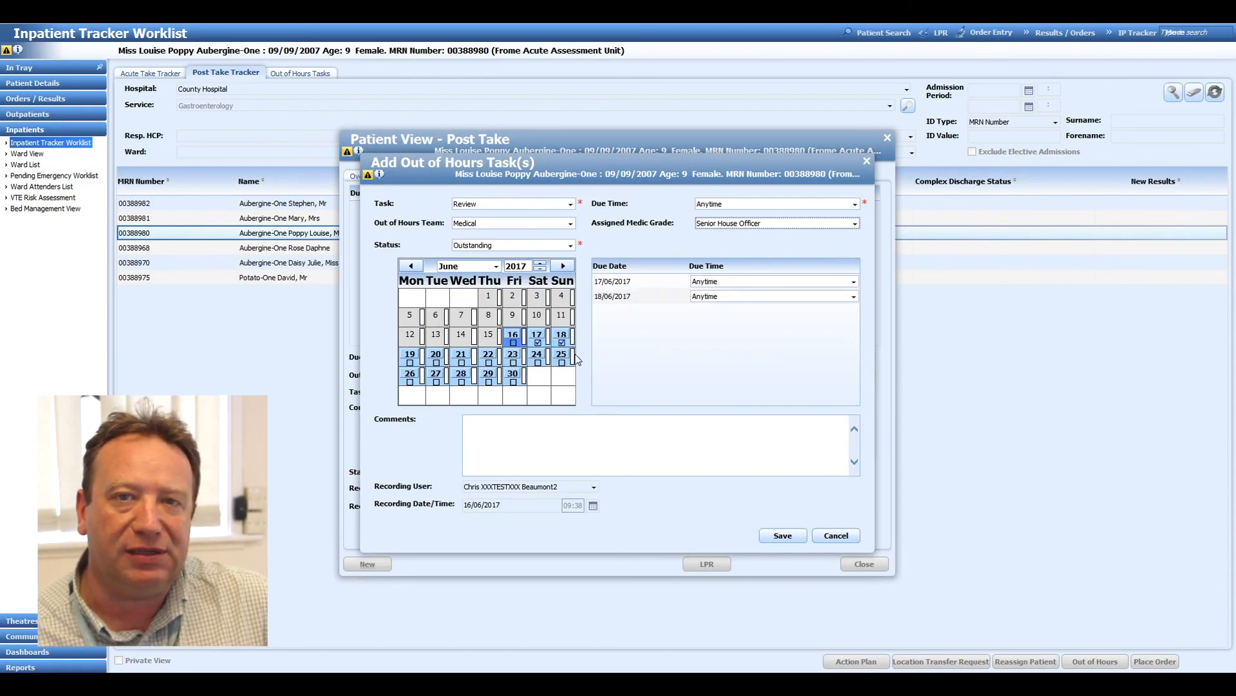
# Add the comment "This is the free text", save the out of hours tasks, and close the patient view.
pyautogui.click(564, 425)
pyautogui.write('This is the free text')
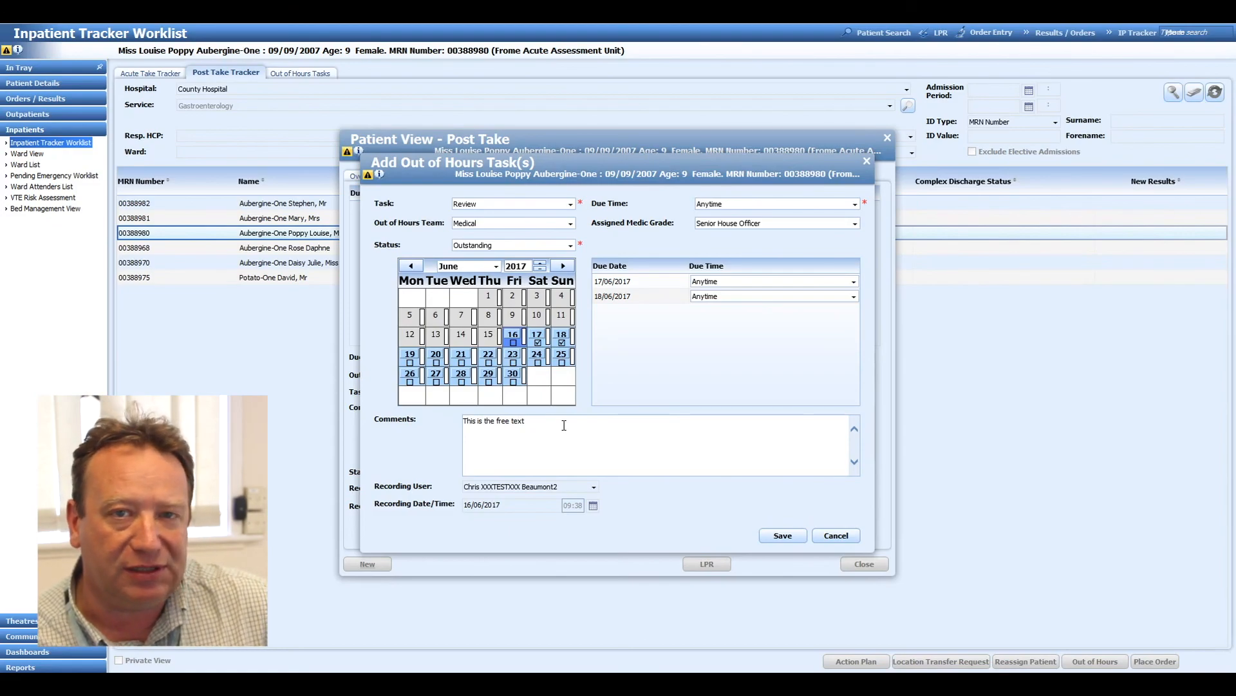
pyautogui.click(780, 538)
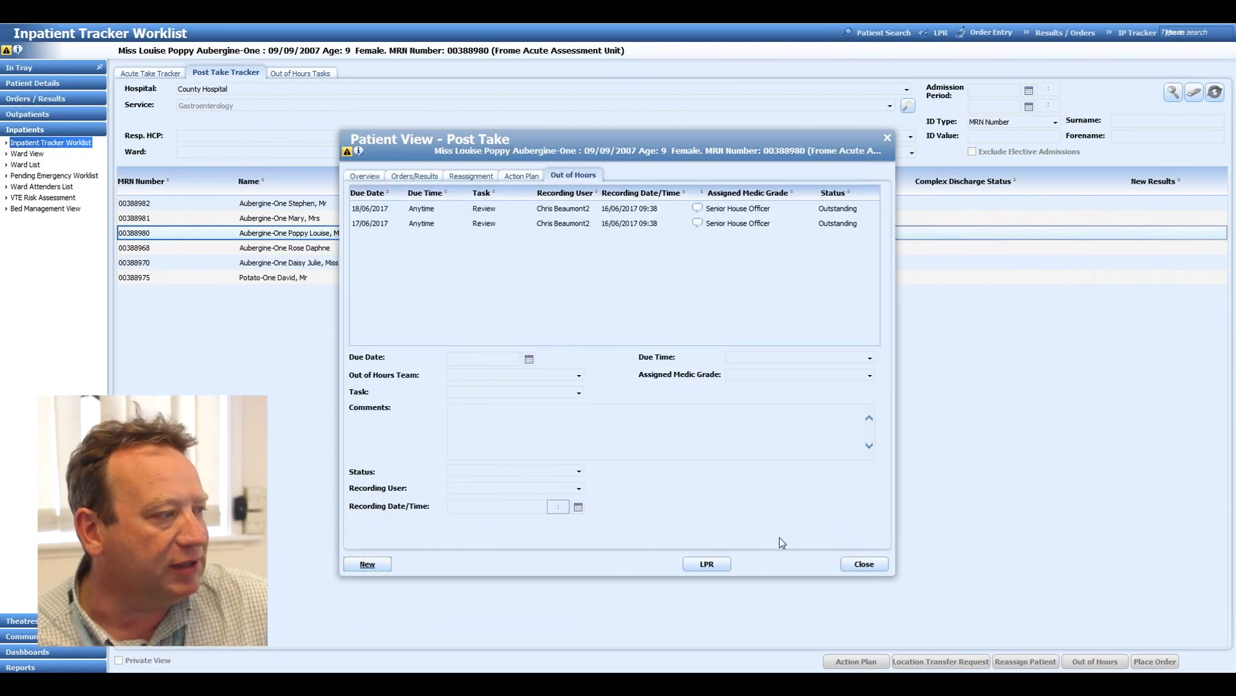
pyautogui.moveTo(699, 212)
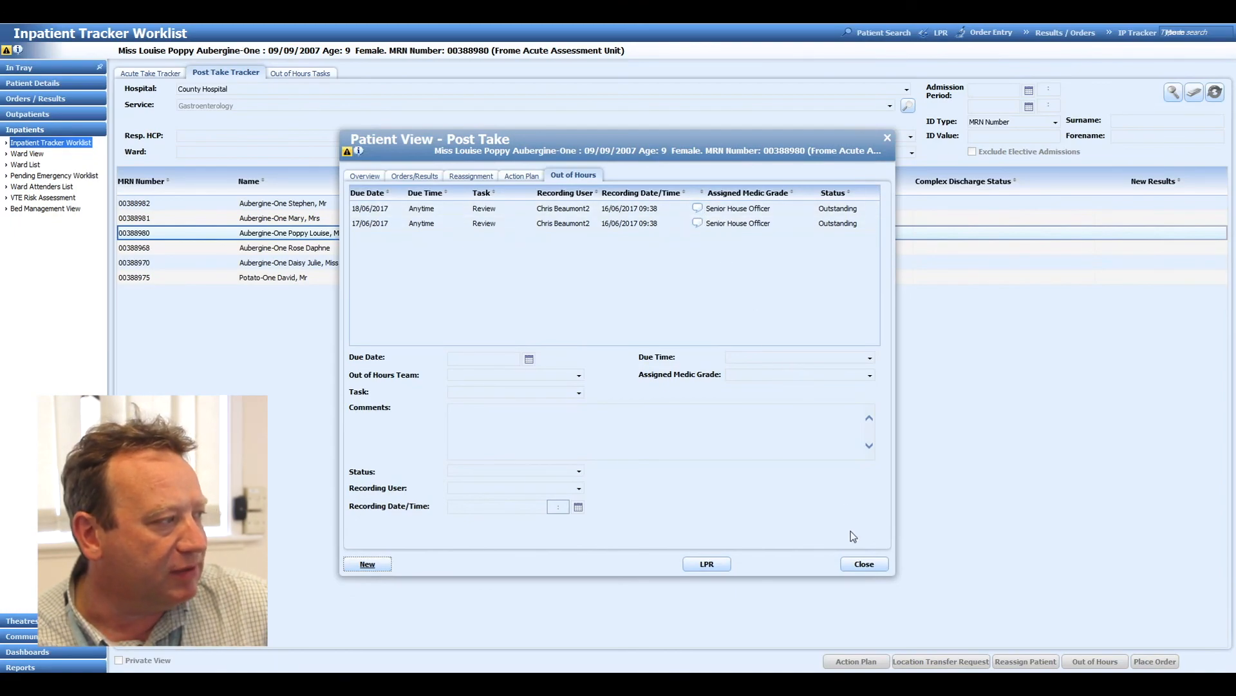
pyautogui.click(857, 565)
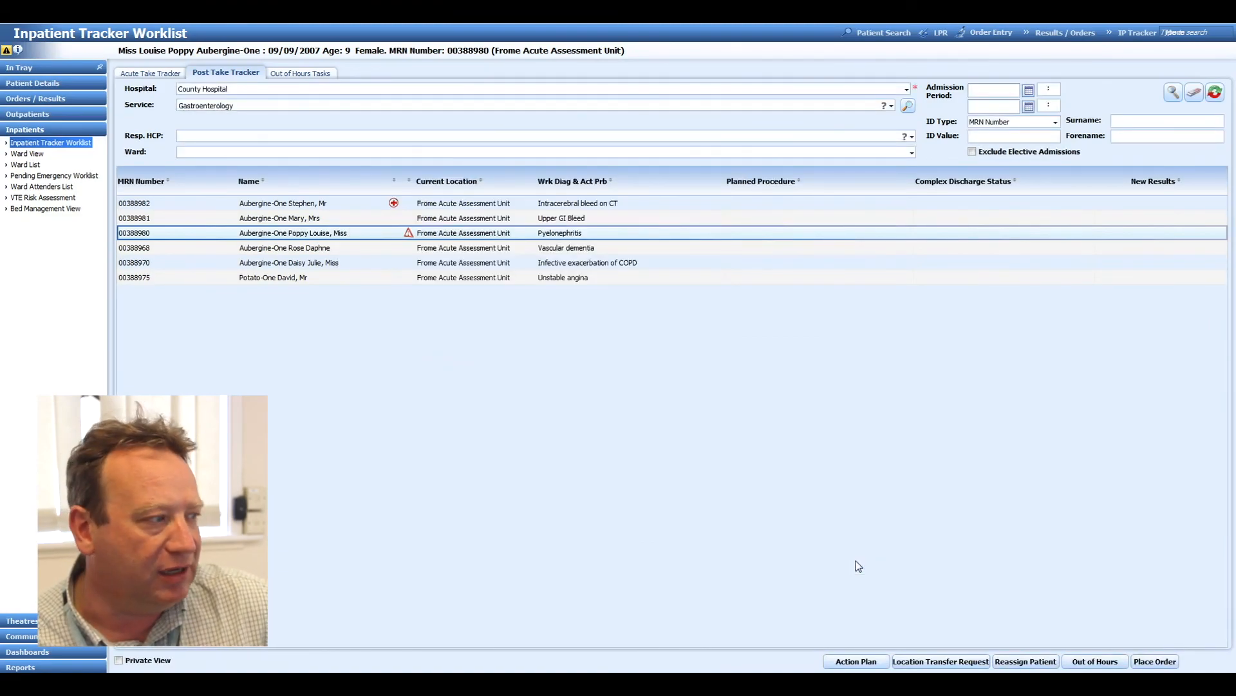
# Search the Out of Hours Tasks worklist for the Medical team's outstanding tasks.
pyautogui.click(298, 75)
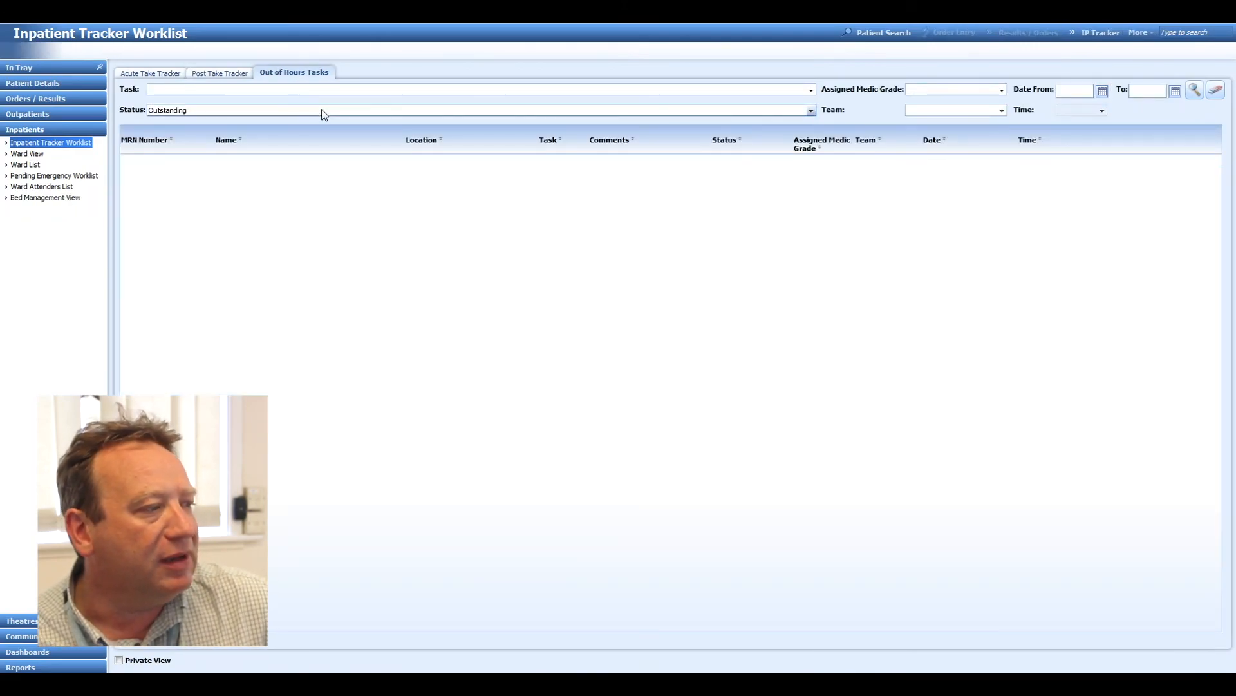
pyautogui.click(990, 112)
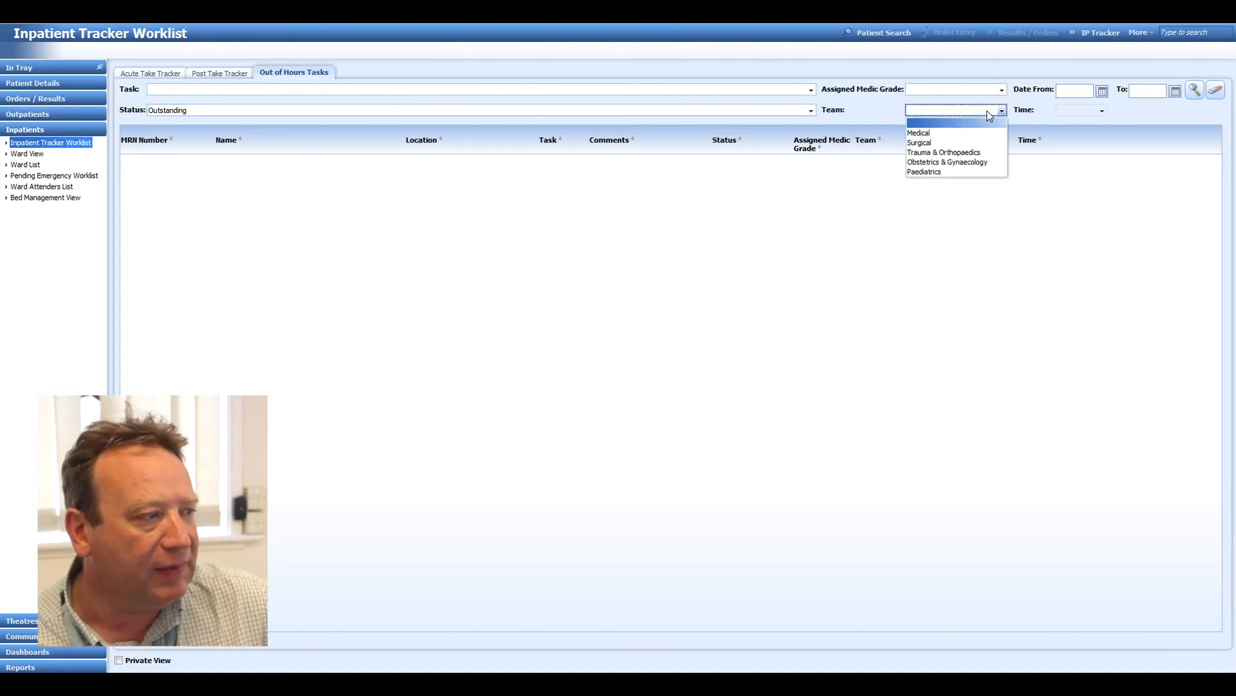
pyautogui.click(985, 134)
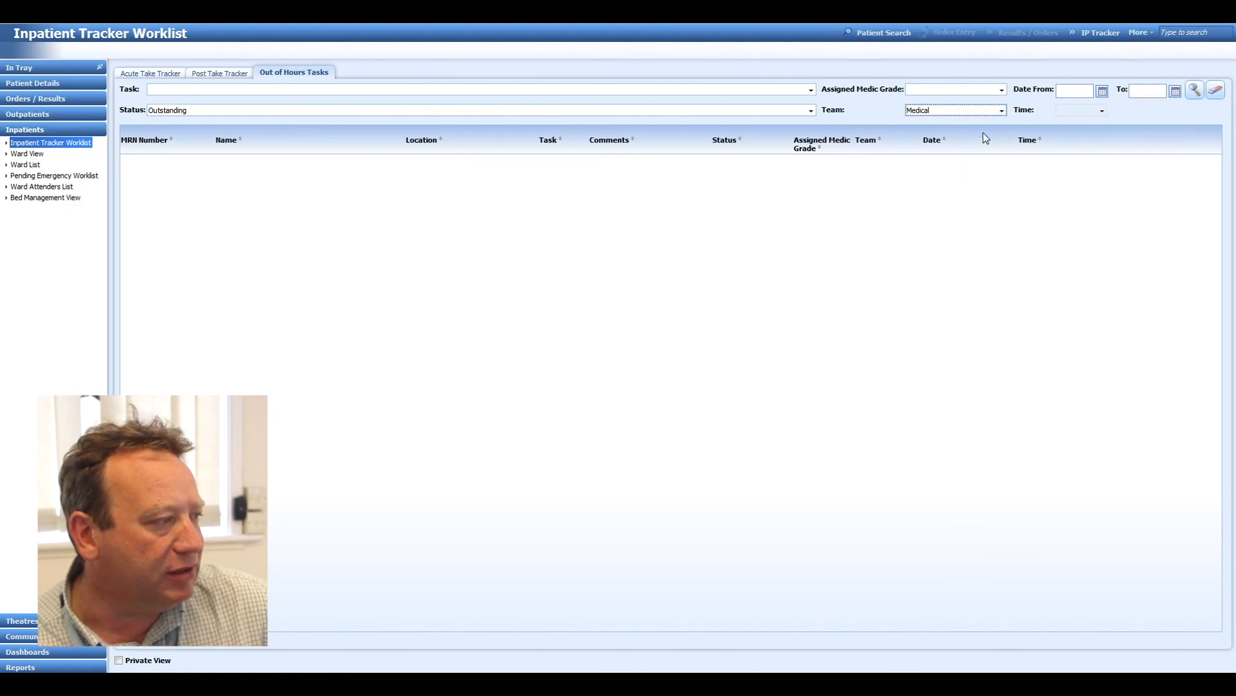
pyautogui.click(1195, 90)
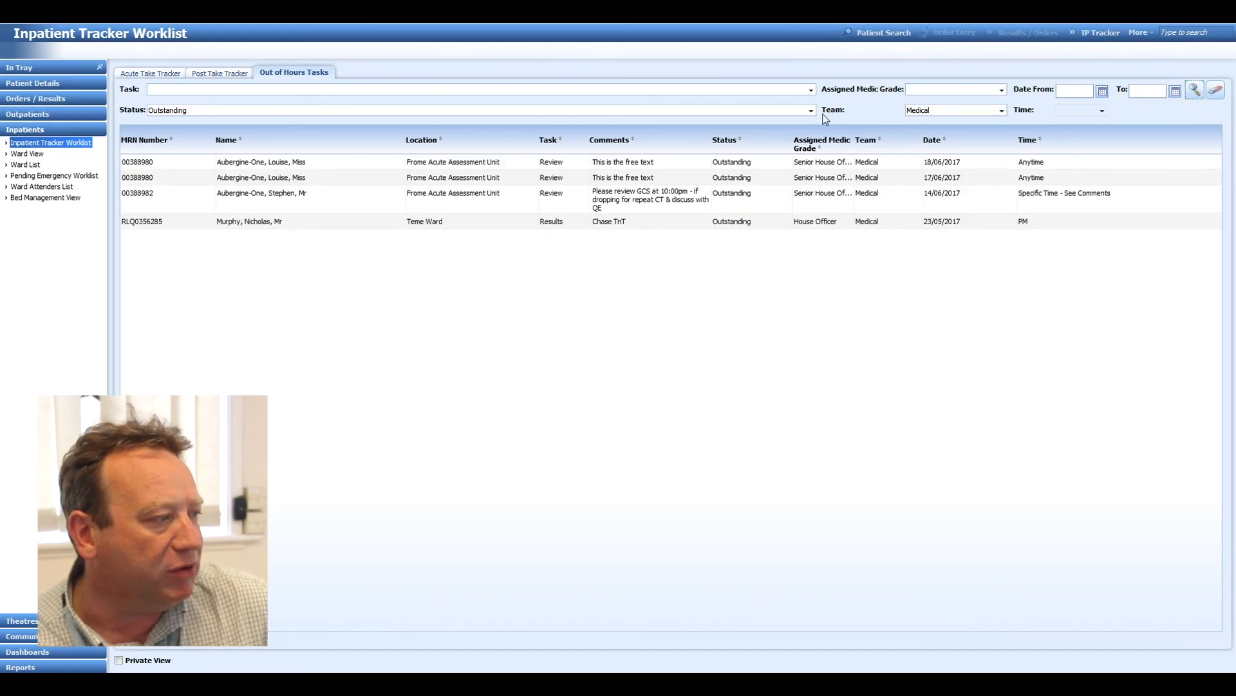
# Edit the review task due 18/06/2017 and set its status to Complete.
pyautogui.rightClick(625, 166)
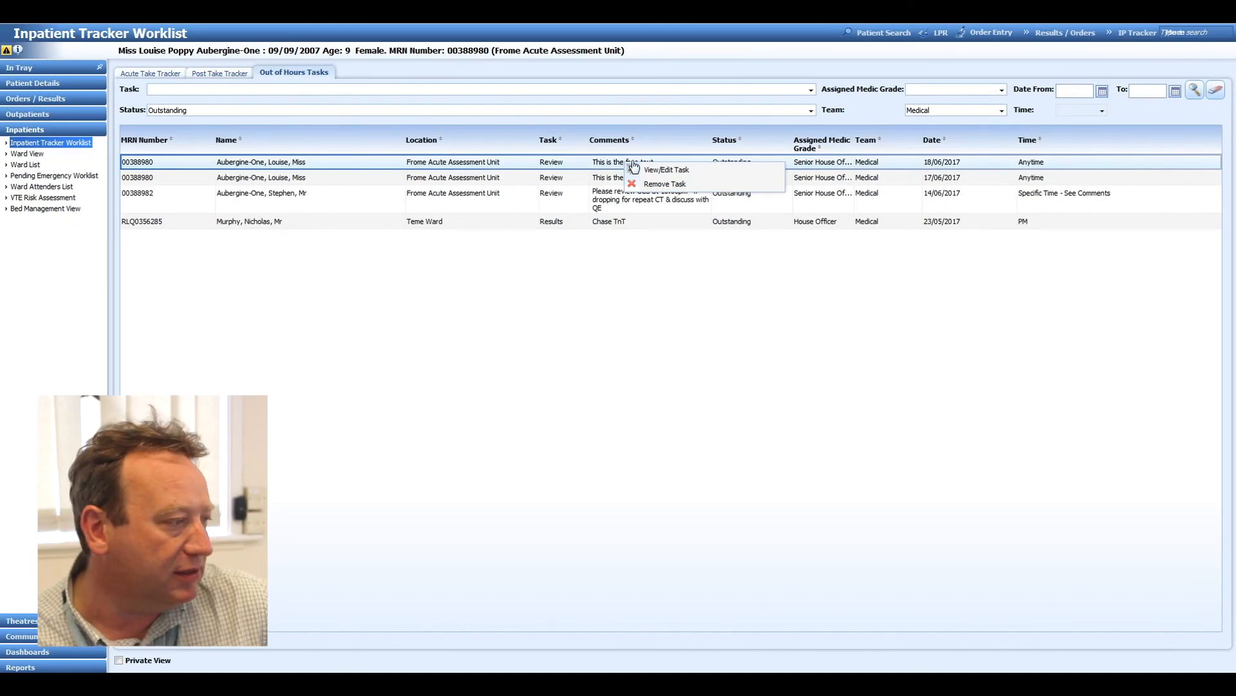
pyautogui.click(658, 170)
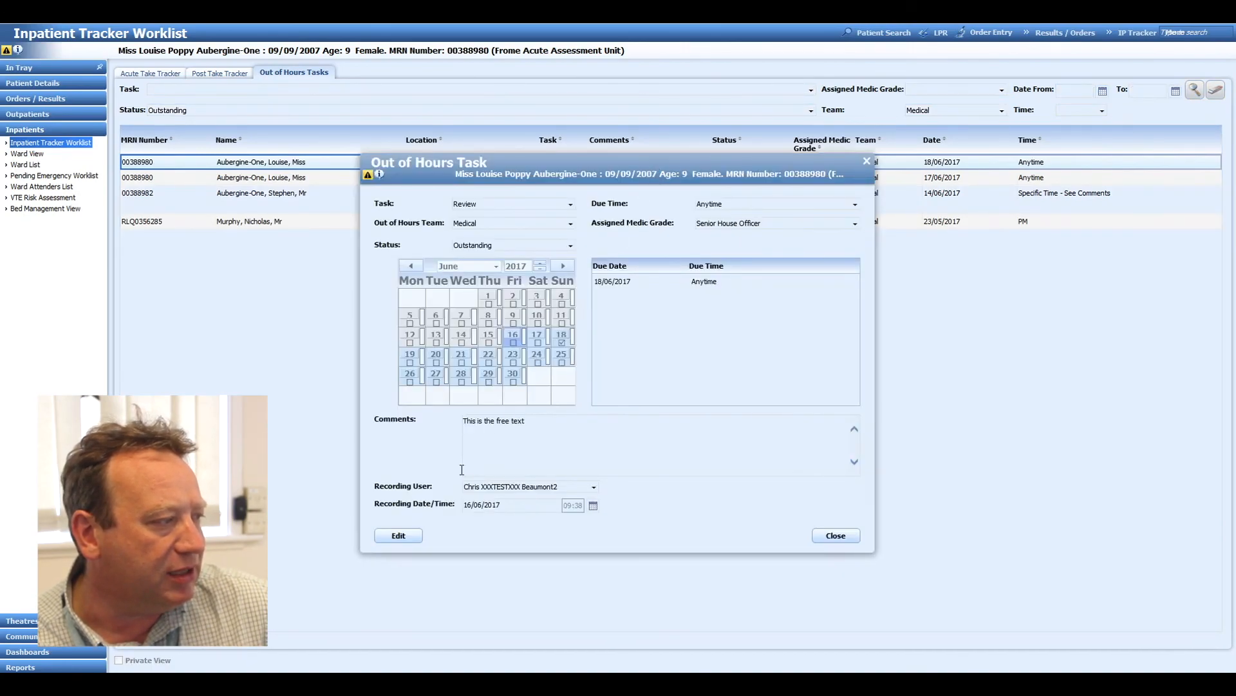
pyautogui.click(400, 534)
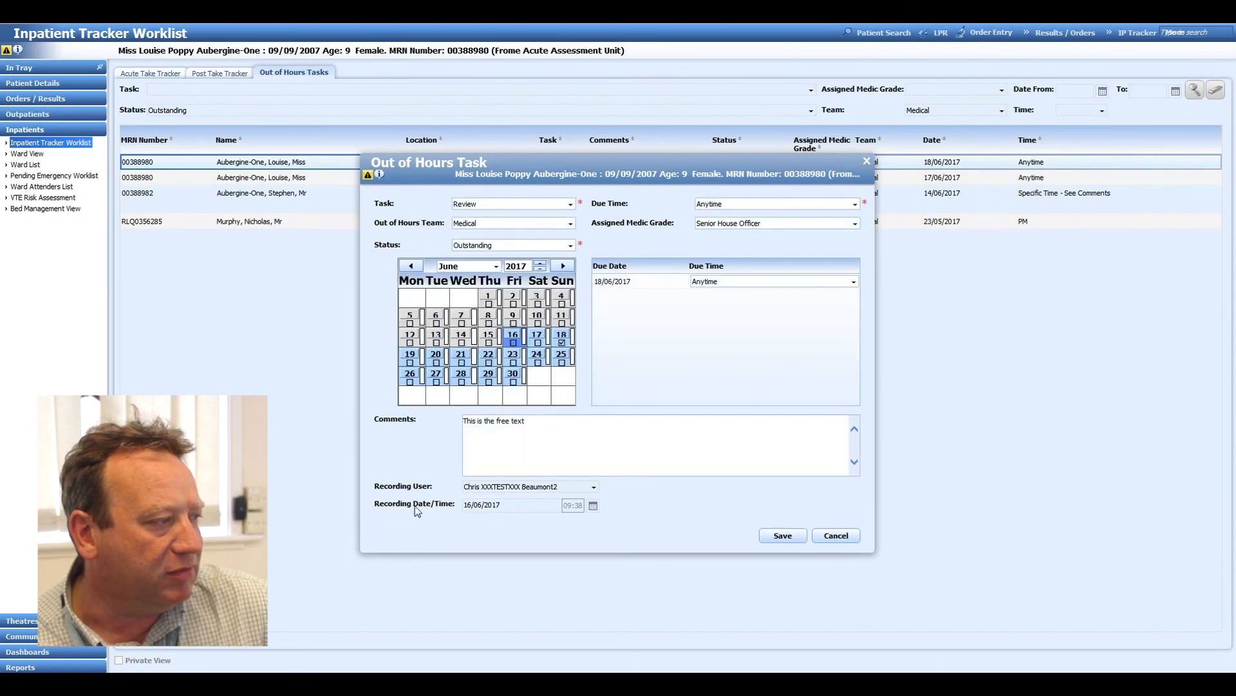
pyautogui.click(543, 248)
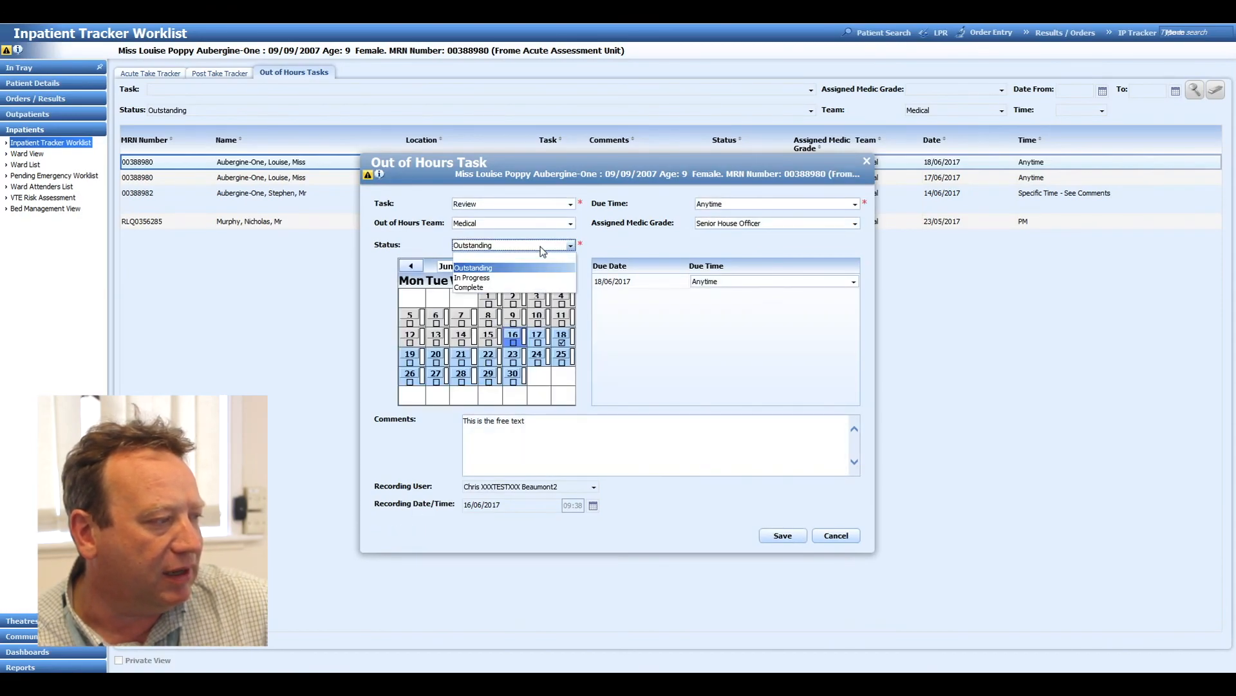
pyautogui.click(539, 288)
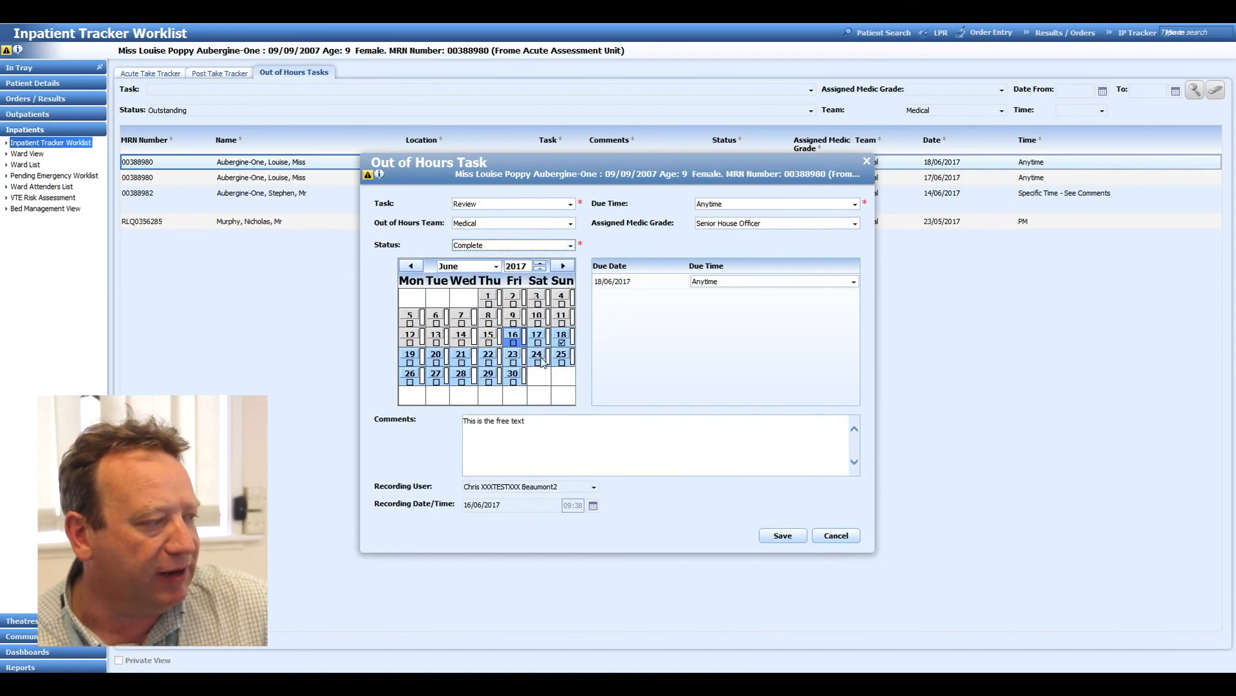
# Append "- Any further notes can be added" to the task's comments, save the task, and close it.
pyautogui.click(559, 425)
pyautogui.write('- Any further notes can be added')
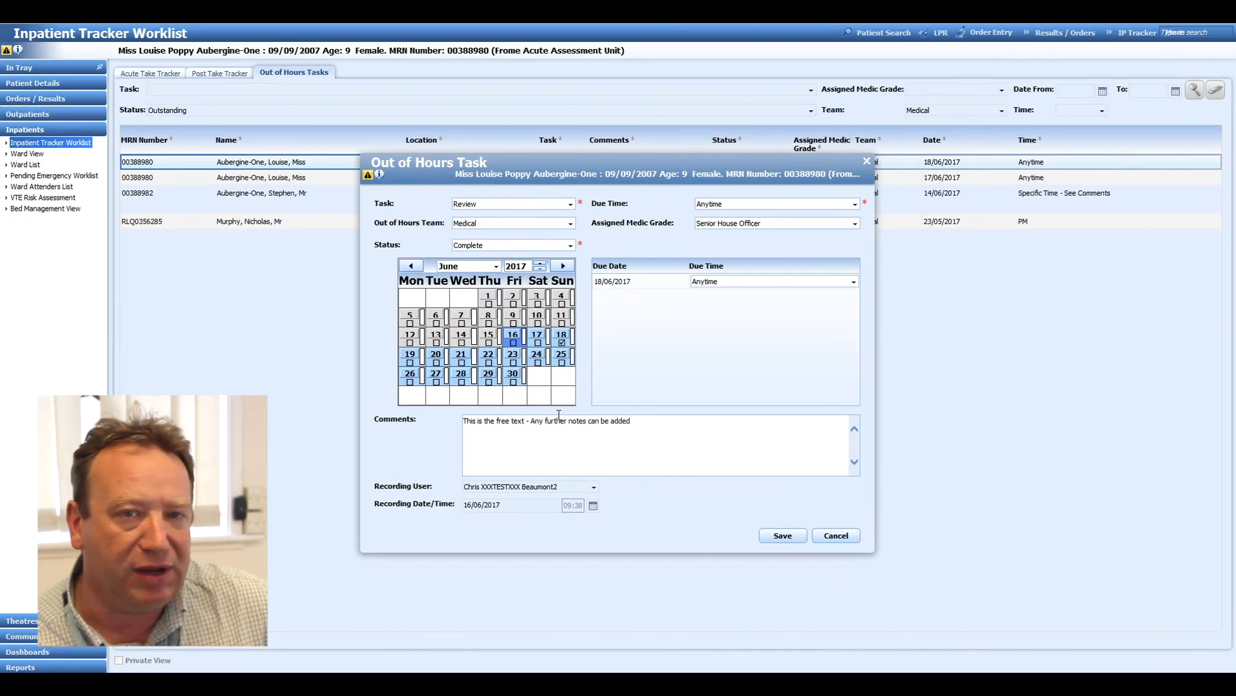
pyautogui.click(787, 534)
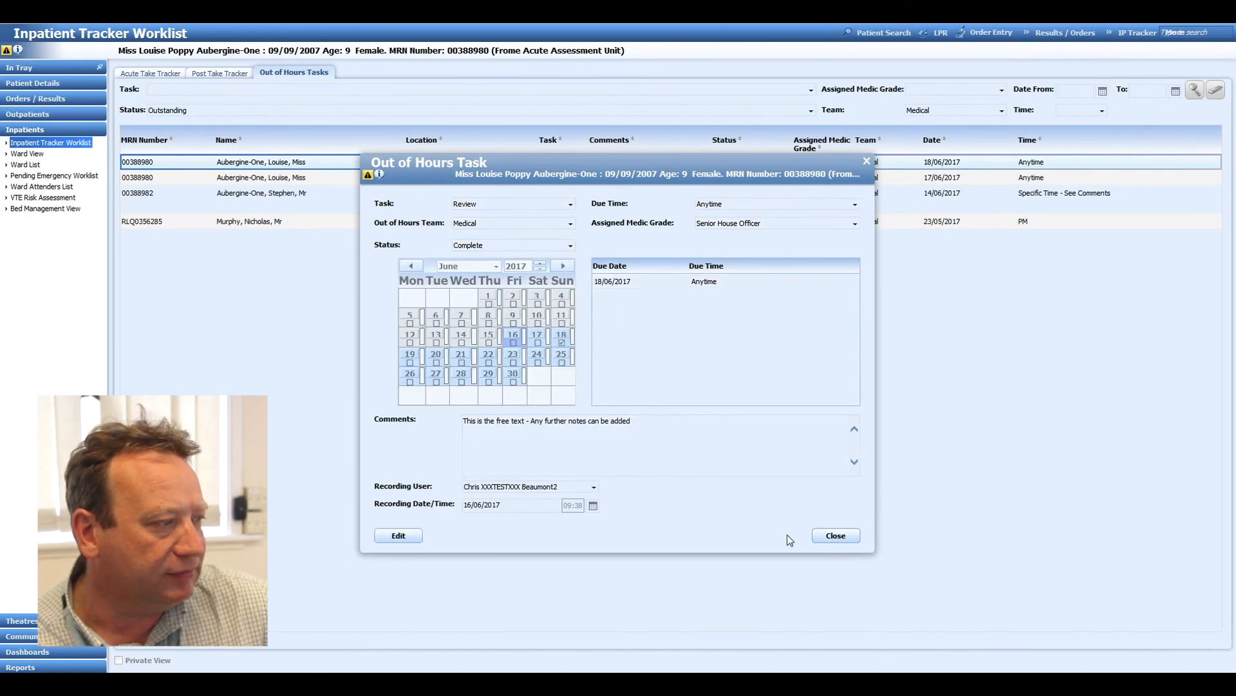
pyautogui.click(835, 536)
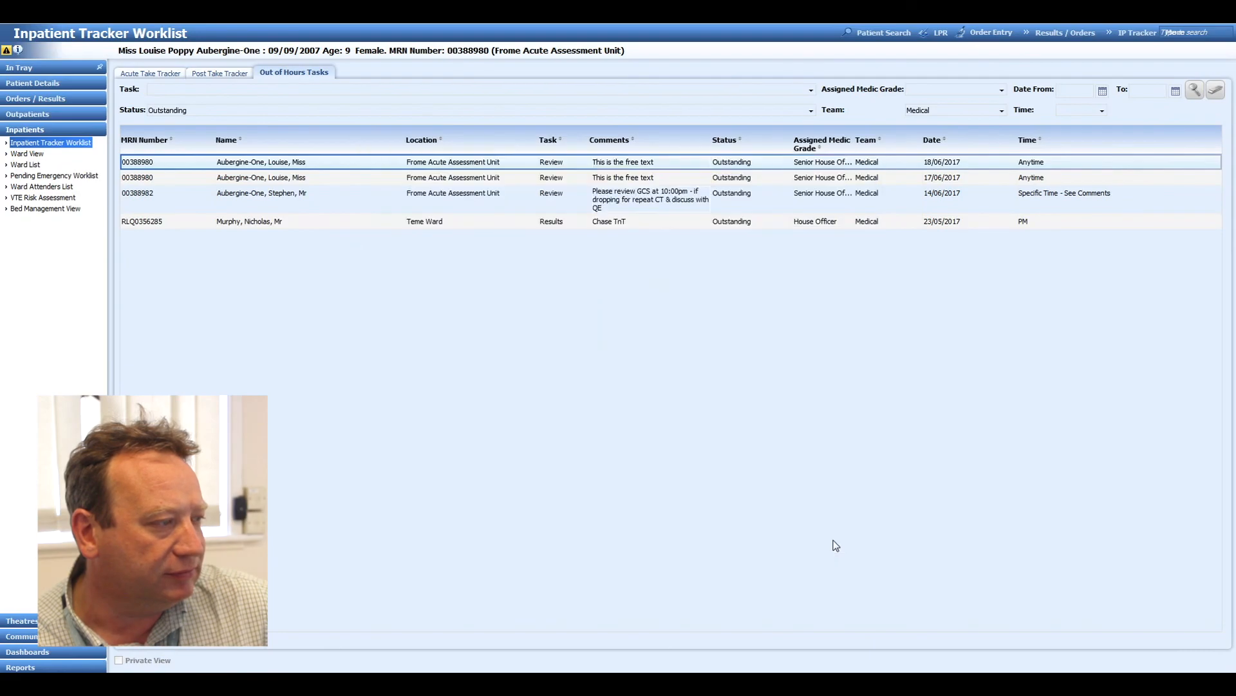